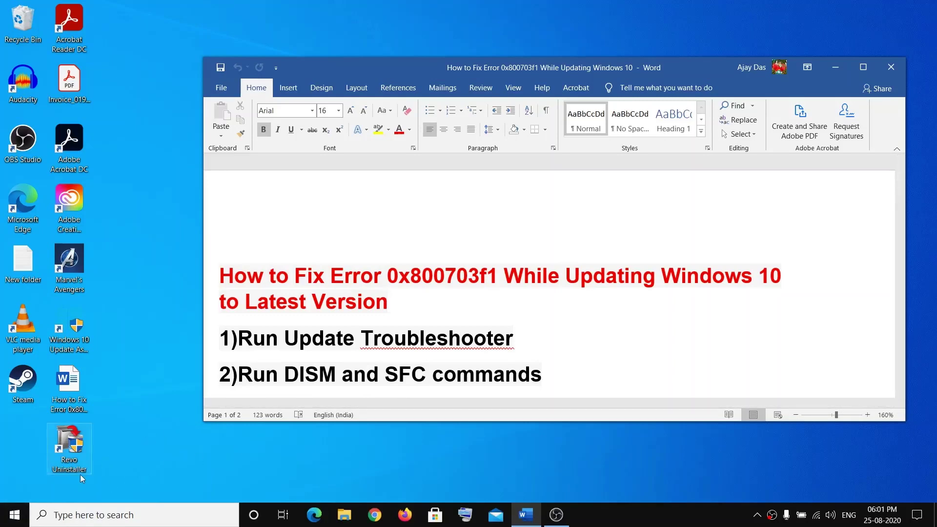
# Run the Windows Update troubleshooter from Update & Security's Additional troubleshooters list
pyautogui.click(14, 515)
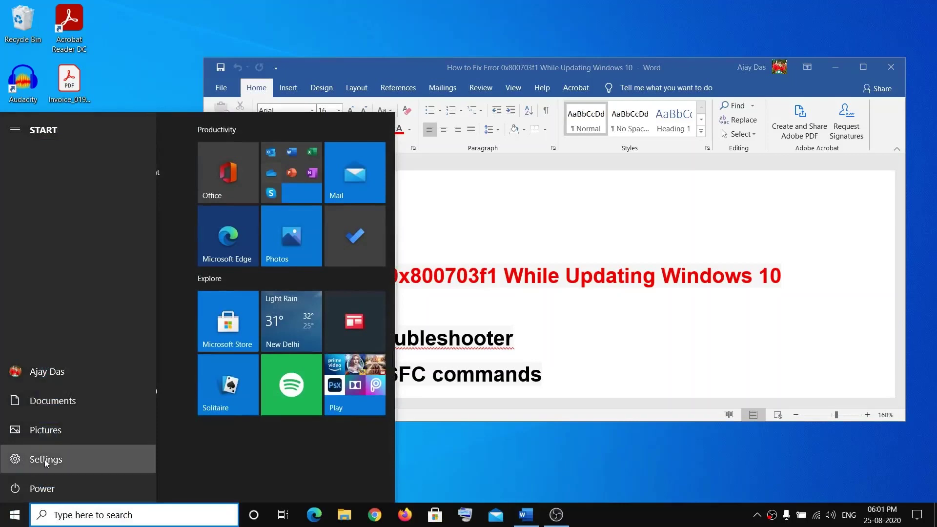
pyautogui.click(45, 459)
pyautogui.click(218, 407)
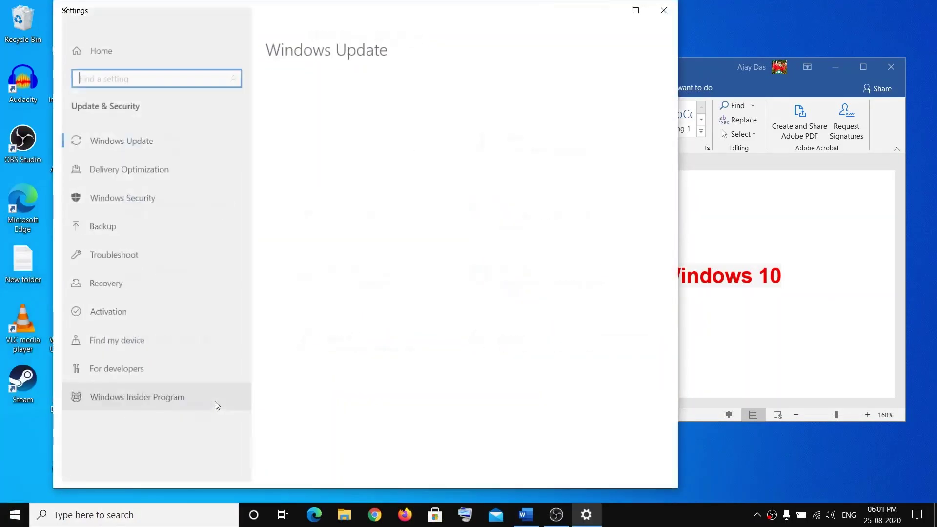
pyautogui.click(118, 254)
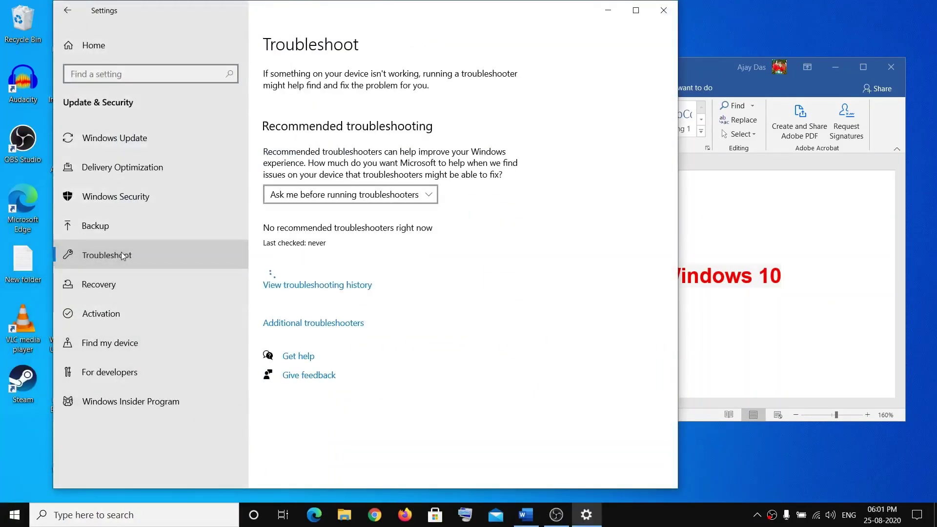
pyautogui.click(304, 324)
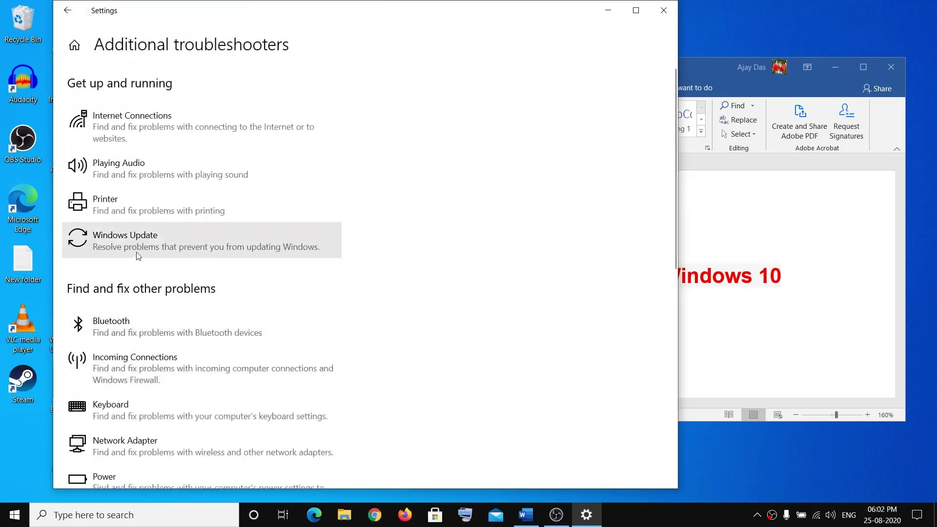
pyautogui.click(141, 241)
pyautogui.click(270, 282)
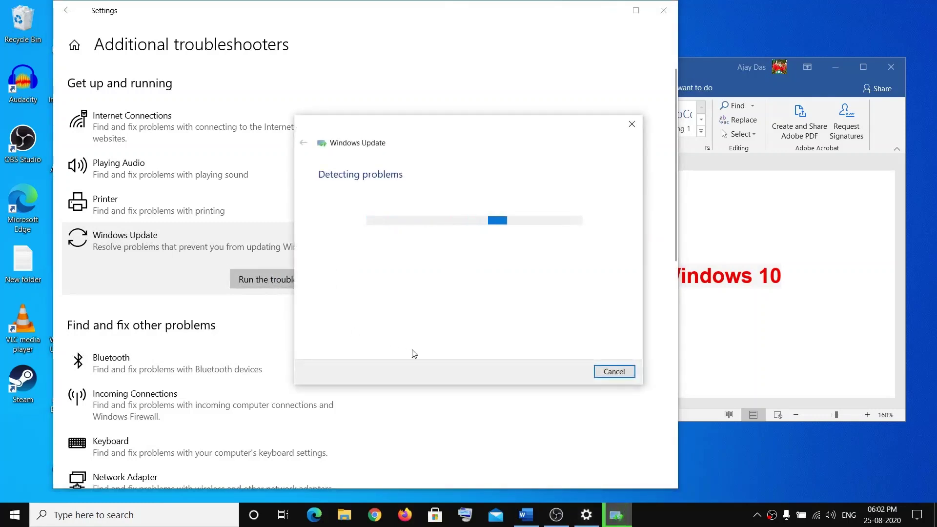
# Search for cmd and launch Command Prompt as administrator
pyautogui.click(748, 241)
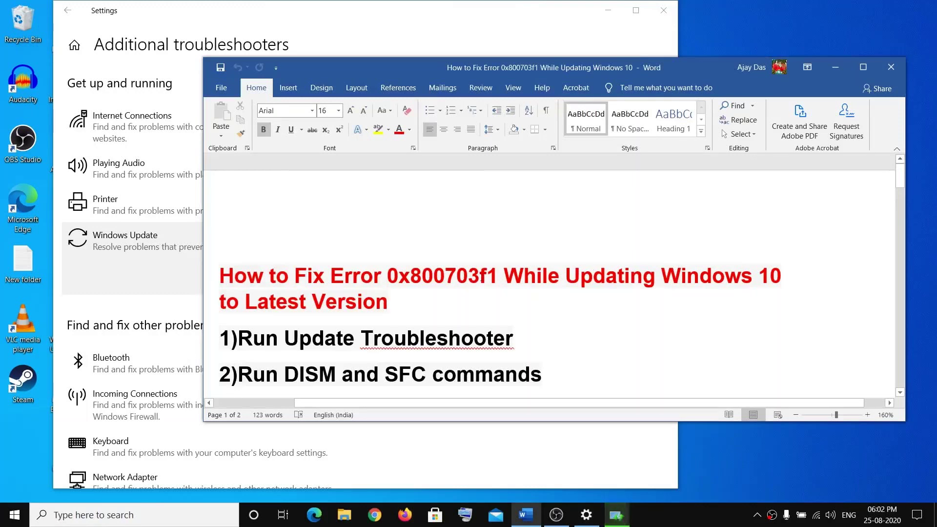
pyautogui.scroll(-2, 272, 308)
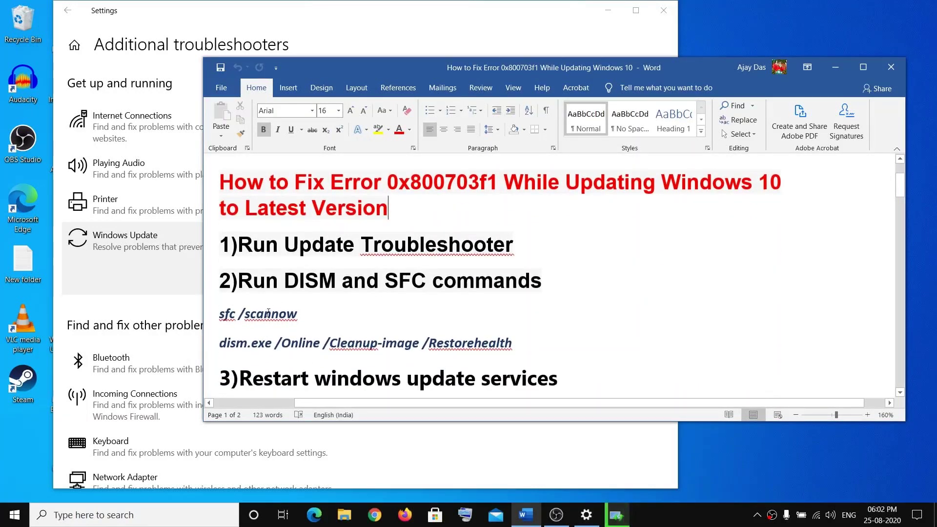
pyautogui.click(131, 518)
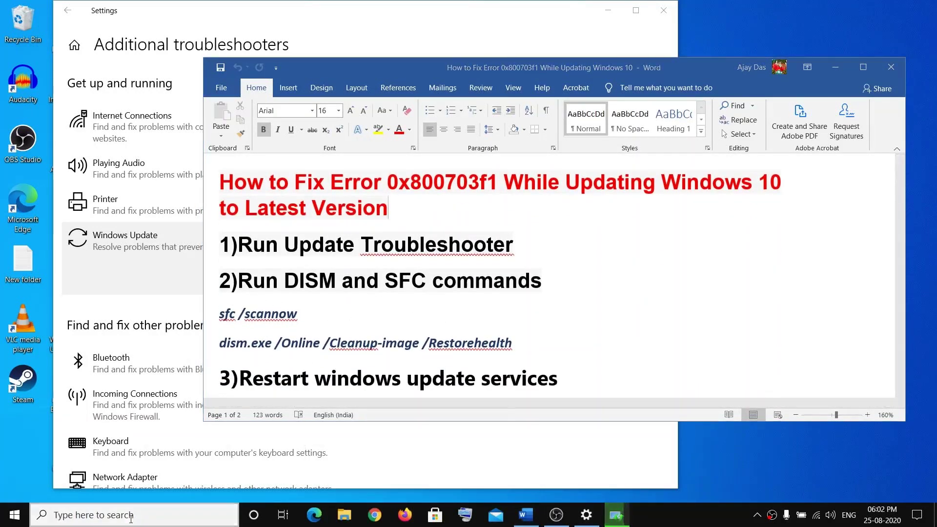
pyautogui.write('cmd')
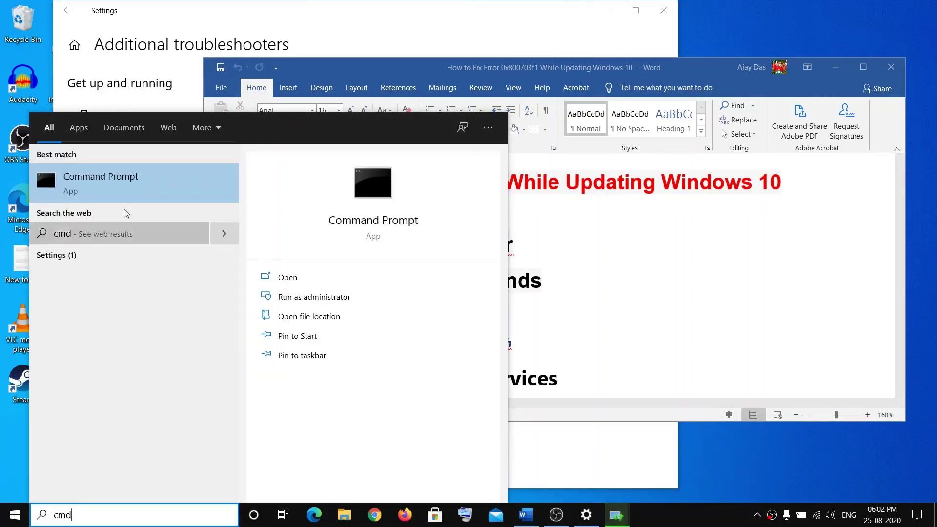
pyautogui.rightClick(162, 191)
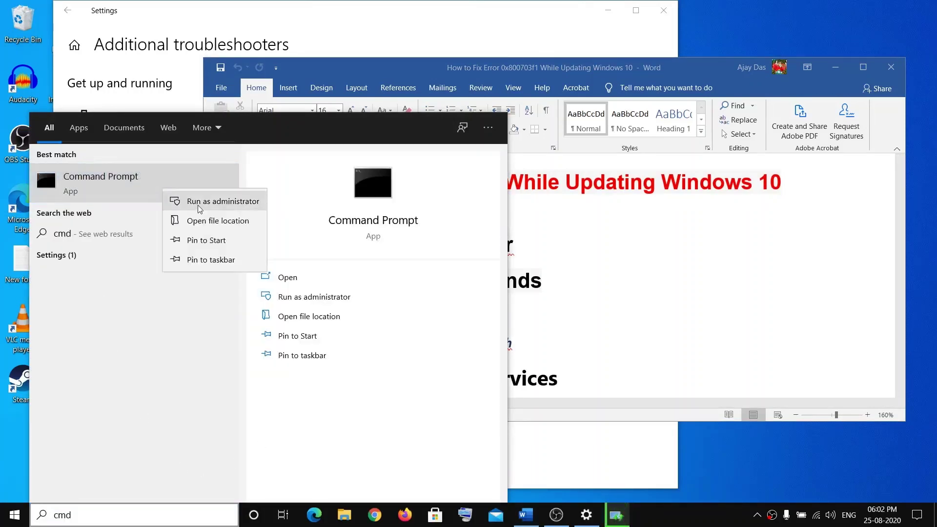
pyautogui.click(204, 202)
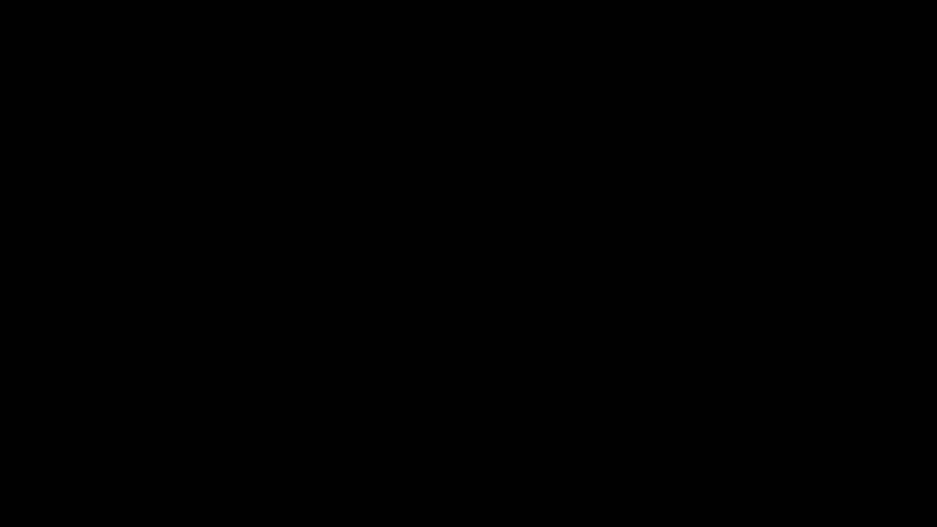
# Paste and run sfc /scannow from the notes, then select the dism command line
pyautogui.moveTo(309, 316); pyautogui.dragTo(229, 318)
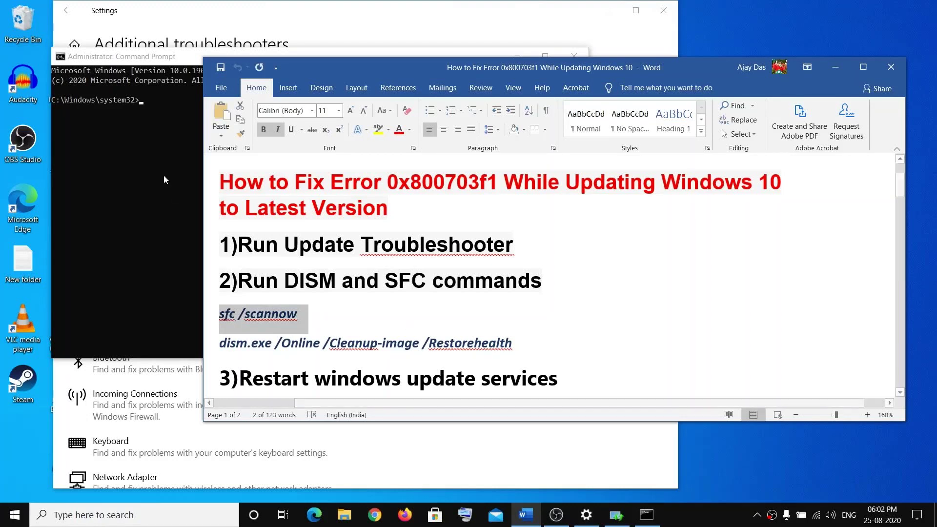
pyautogui.click(164, 171)
pyautogui.press('Escape')
pyautogui.write('sfc /scannow')
pyautogui.press('Return')
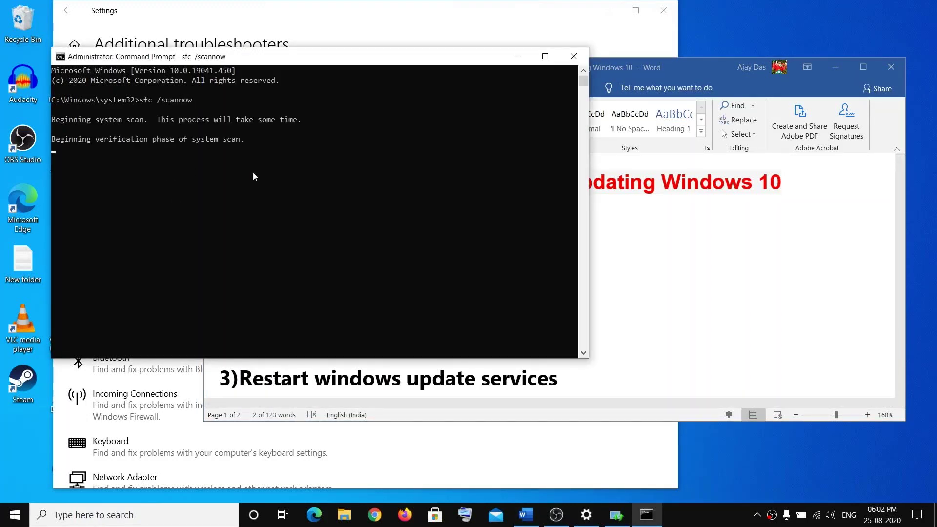
pyautogui.click(652, 263)
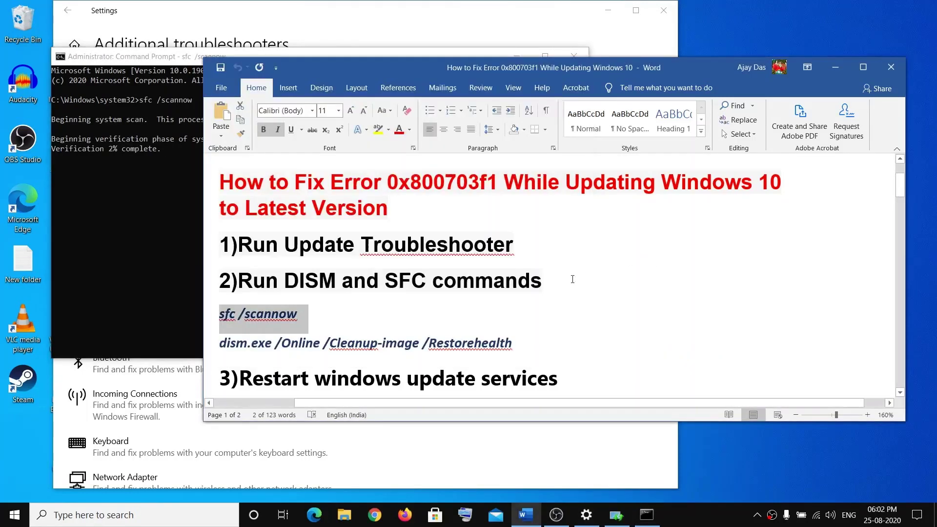
pyautogui.moveTo(513, 342); pyautogui.dragTo(237, 340)
pyautogui.hotkey('ctrl', 'c')
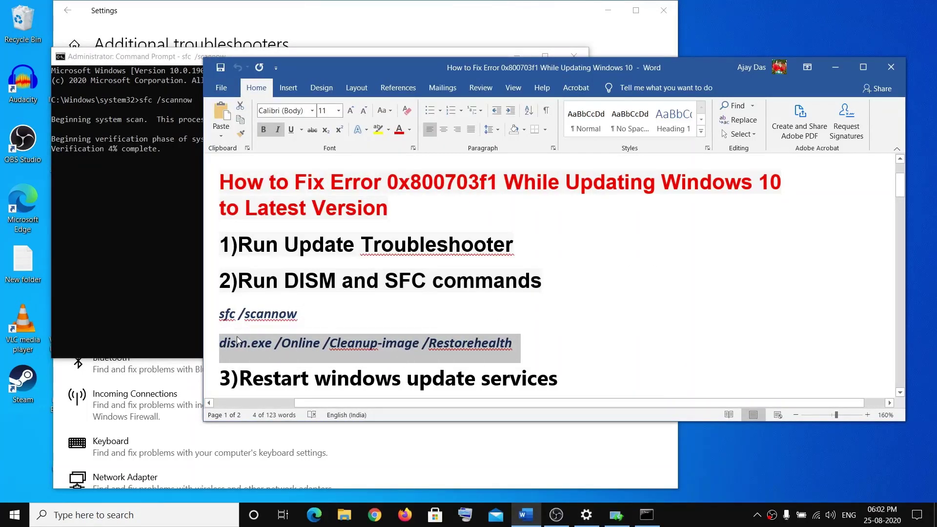
# Launch a second Command Prompt as administrator, approving the UAC prompt
pyautogui.click(128, 516)
pyautogui.write('cmd')
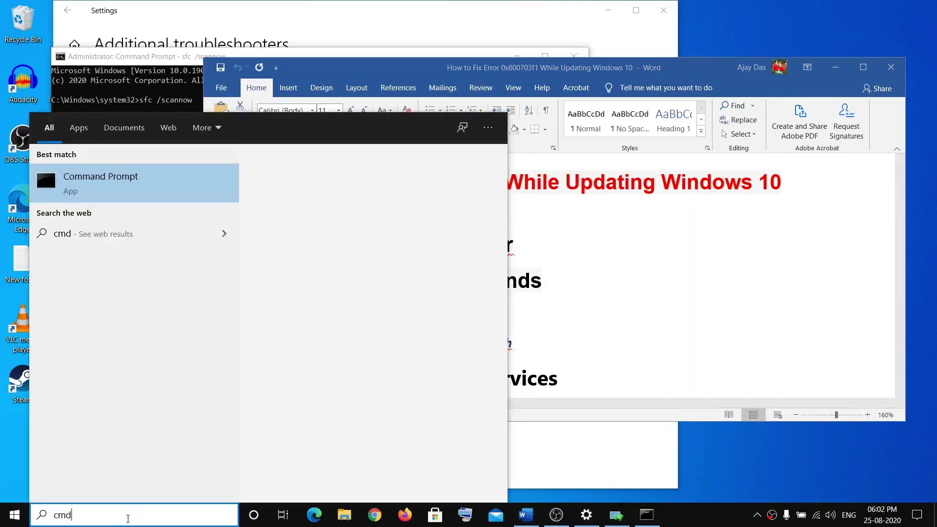
pyautogui.rightClick(159, 192)
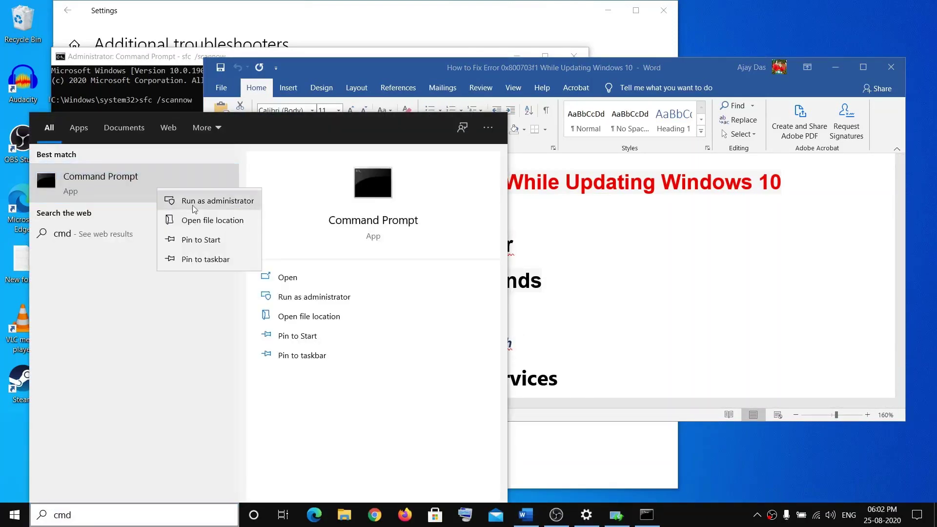
pyautogui.click(215, 202)
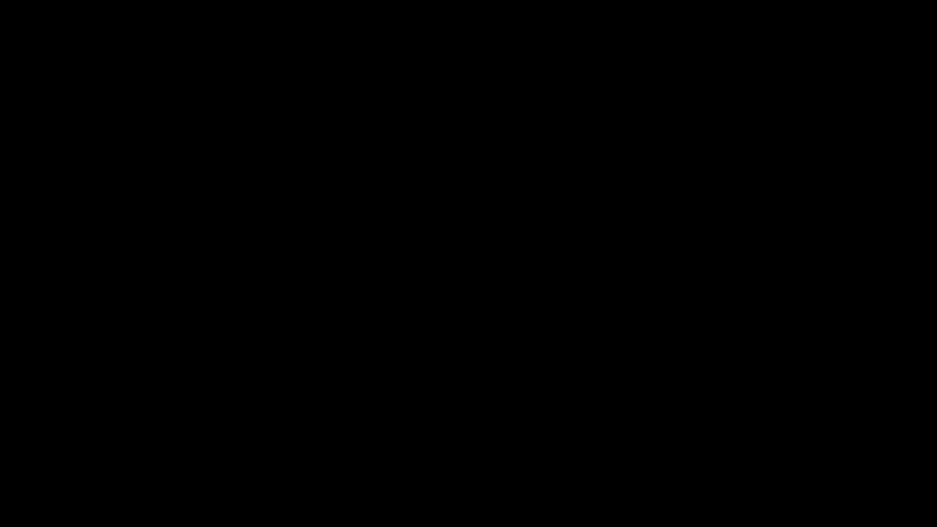
pyautogui.click(517, 346)
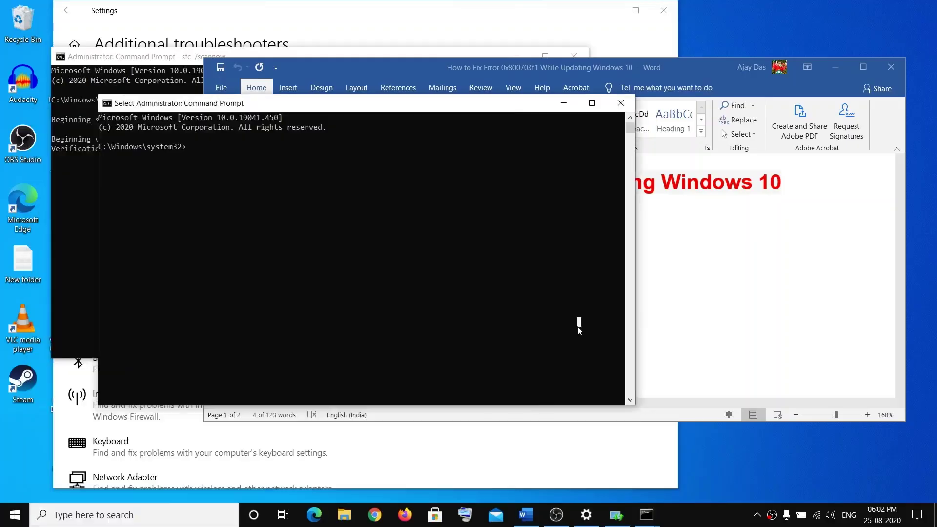
# Paste and run dism.exe /Online /Cleanup-image /Restorehealth at the new prompt
pyautogui.rightClick(517, 346)
pyautogui.press('Return')
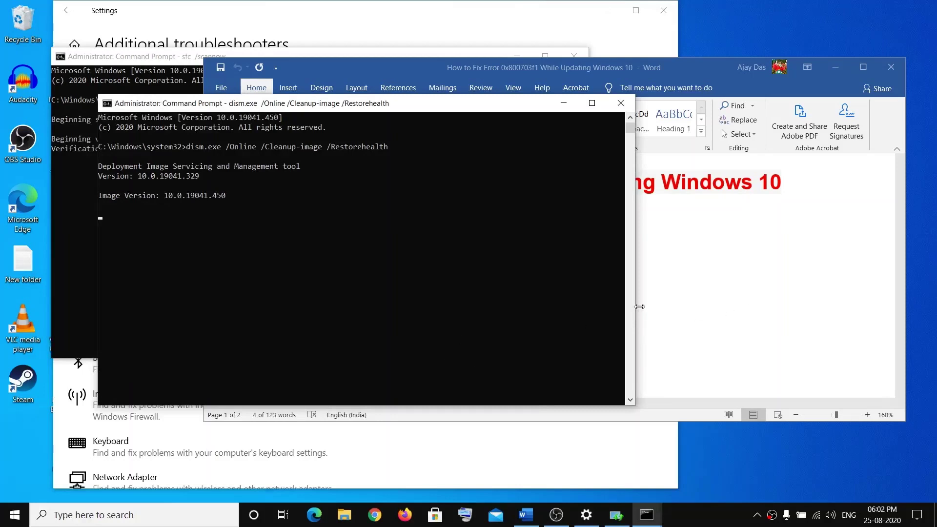
pyautogui.hotkey('alt', 'Tab')
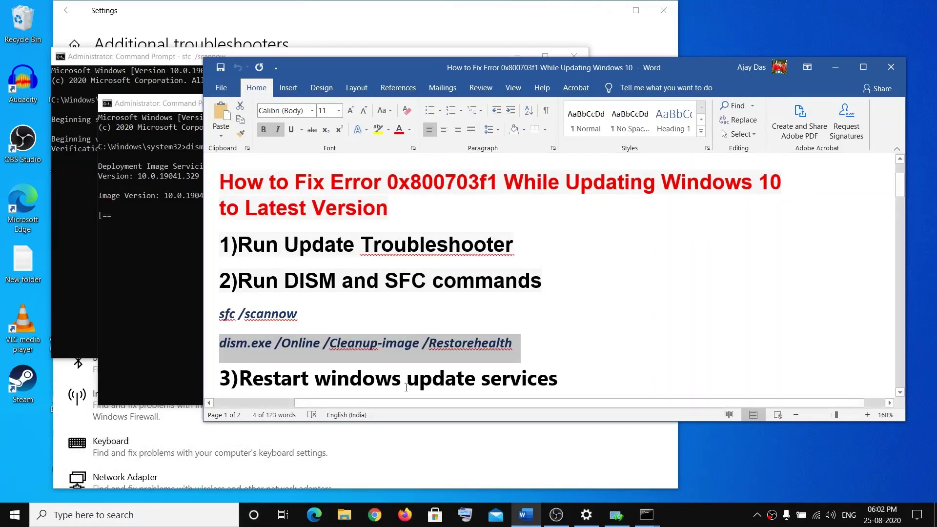
# Search for 'ser' and open the Services console
pyautogui.scroll(-3, 402, 326)
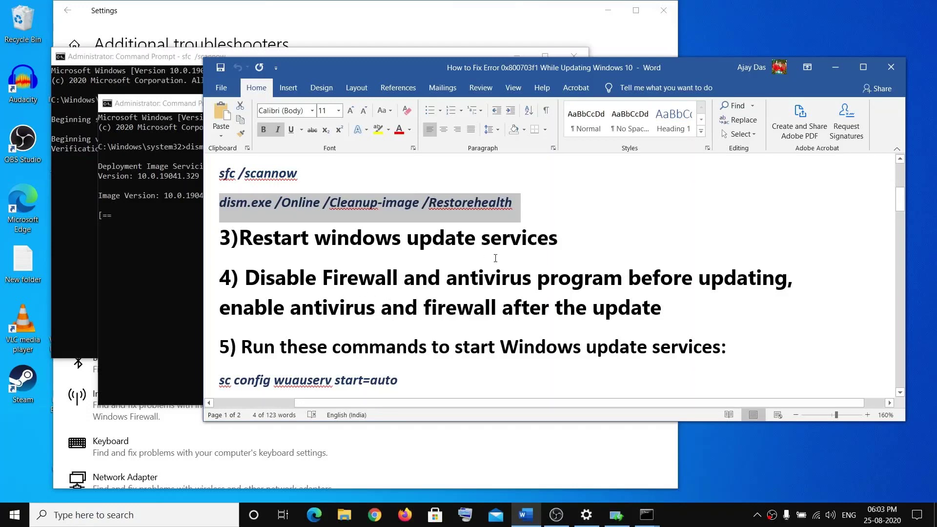
pyautogui.click(184, 514)
pyautogui.write('ser')
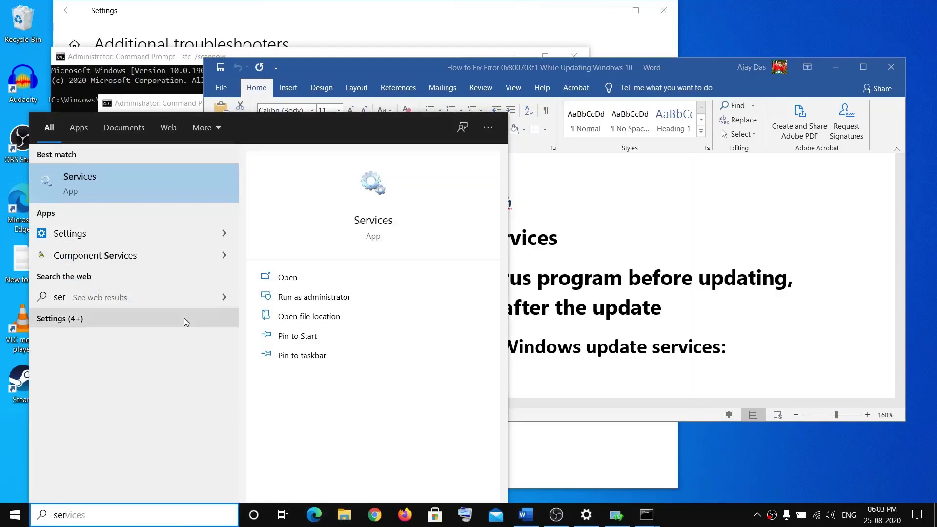
pyautogui.rightClick(179, 190)
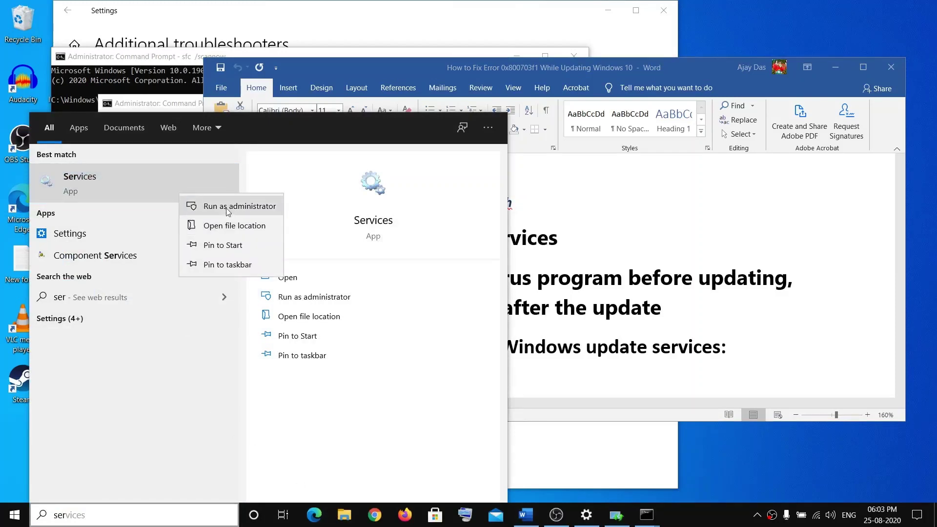
pyautogui.press('Escape')
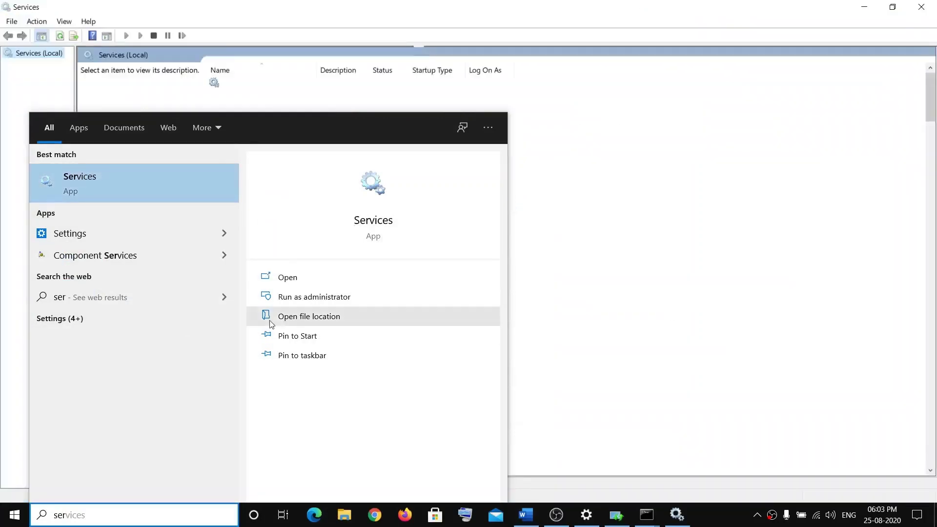
# Set the Windows Update service's startup type to Automatic and confirm with OK
pyautogui.click(300, 247)
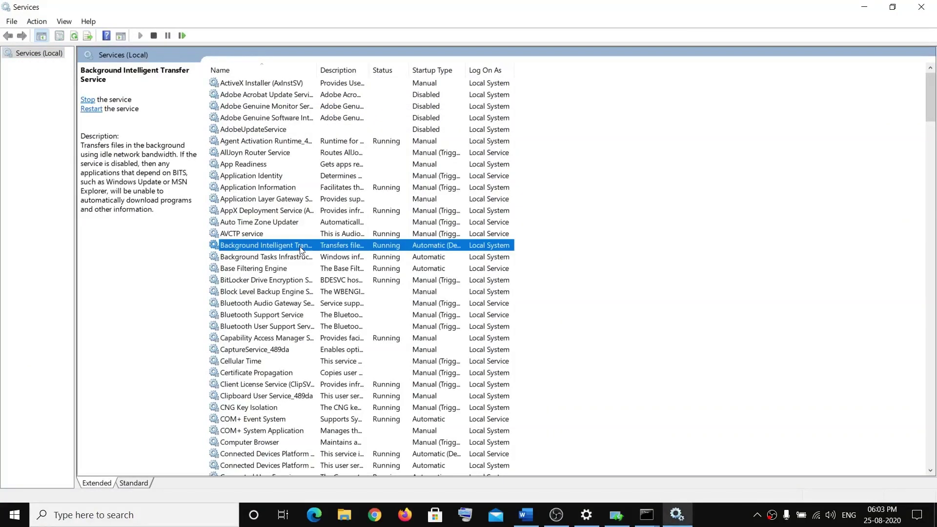
pyautogui.press('w')
pyautogui.press('w')
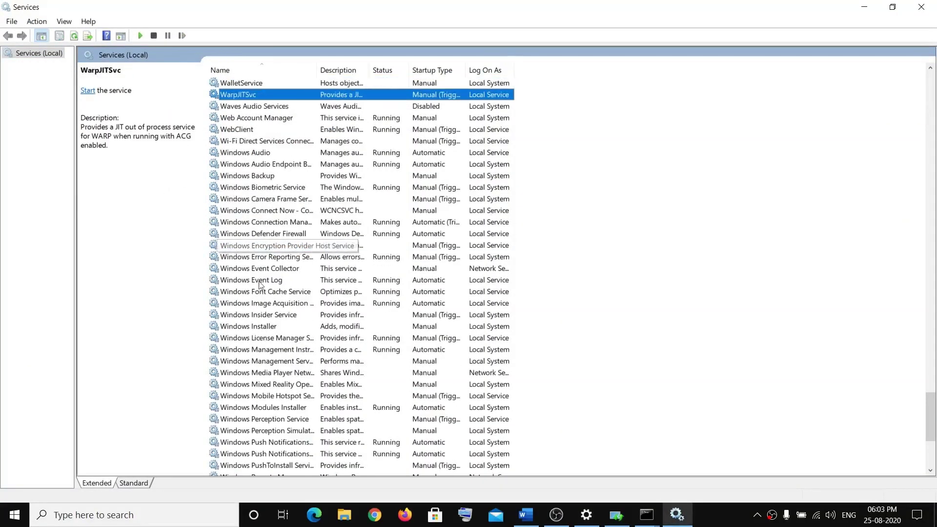
pyautogui.scroll(-2, 266, 303)
pyautogui.scroll(-1, 275, 442)
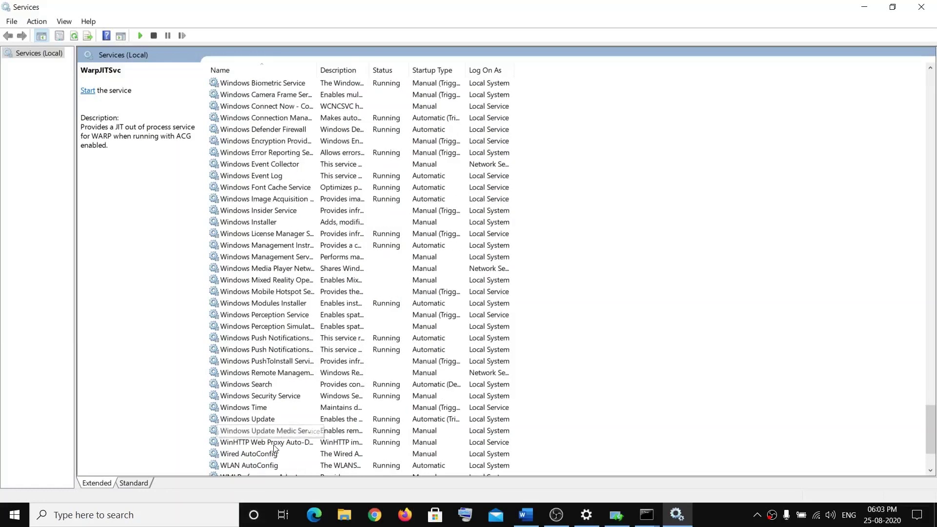
pyautogui.doubleClick(272, 420)
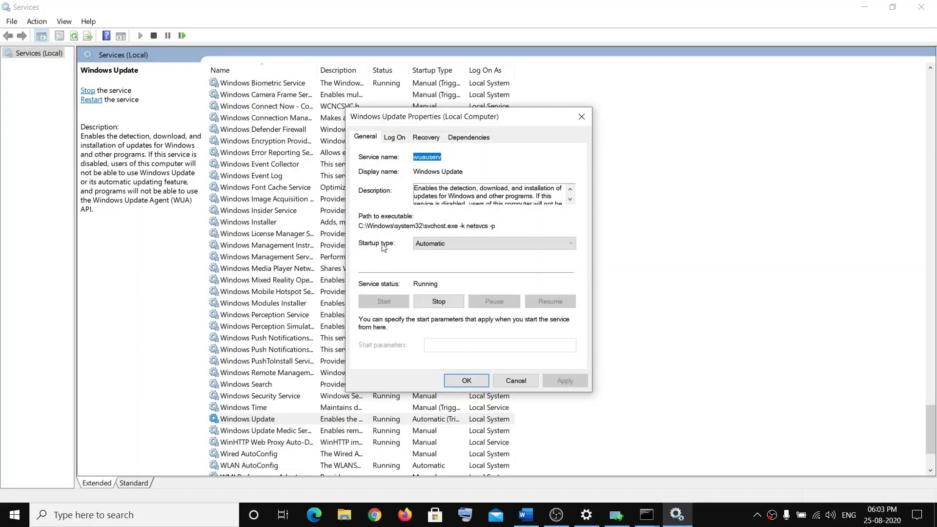
pyautogui.click(427, 244)
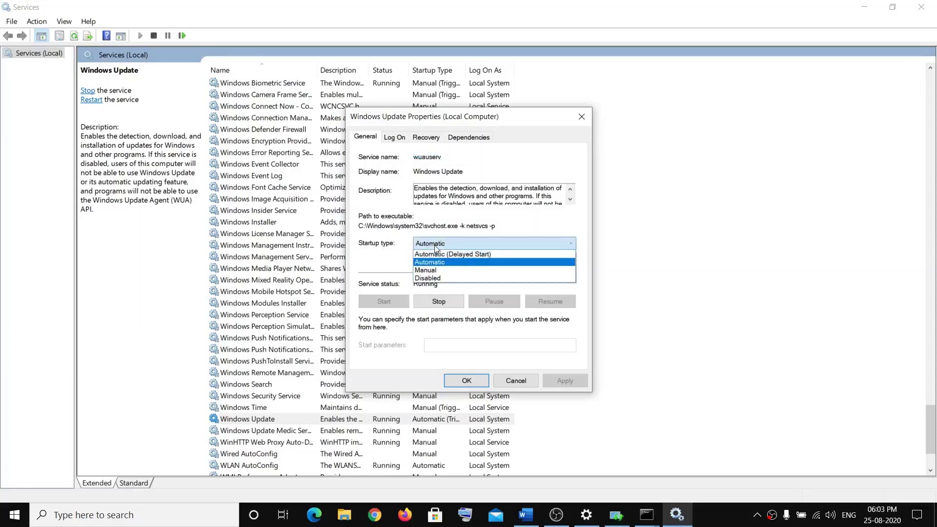
pyautogui.click(436, 264)
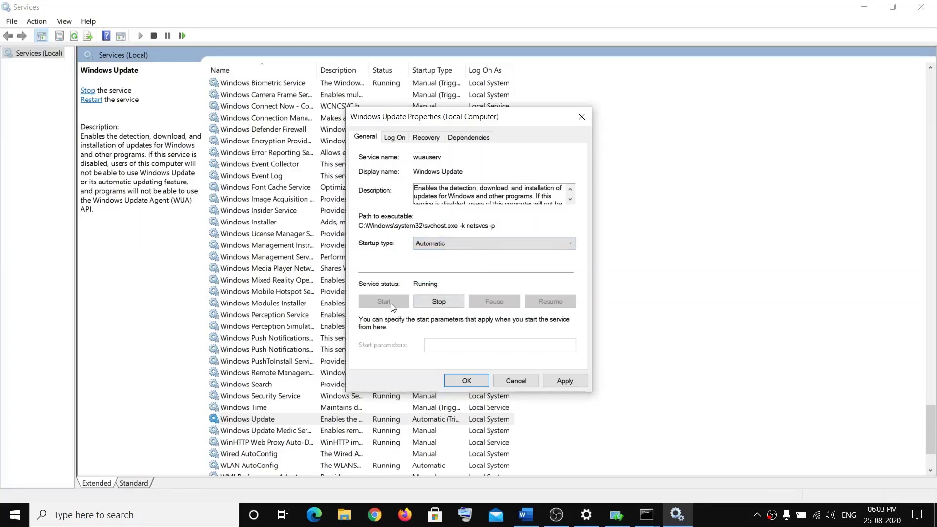
pyautogui.click(467, 380)
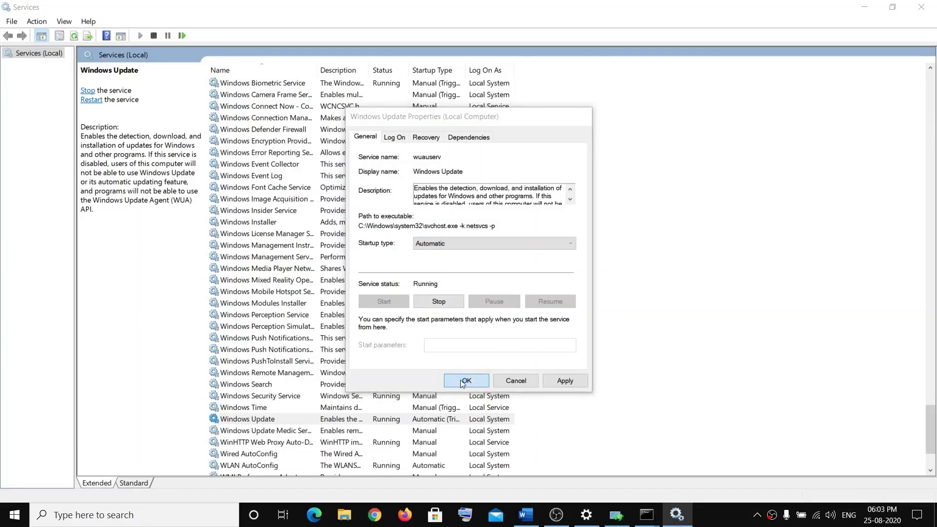
# Restart Windows Update, then show the Word notes at step 5's sc config wuauserv start=auto
pyautogui.rightClick(307, 419)
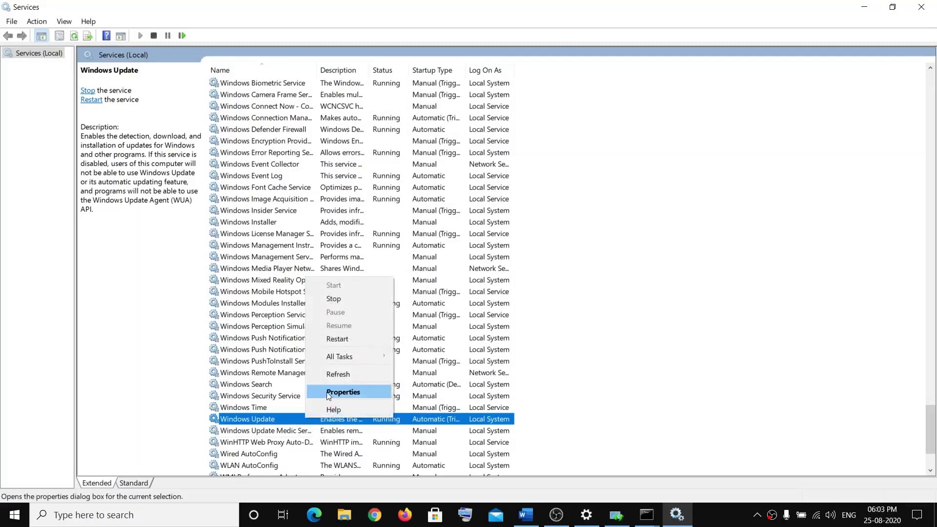
pyautogui.click(337, 339)
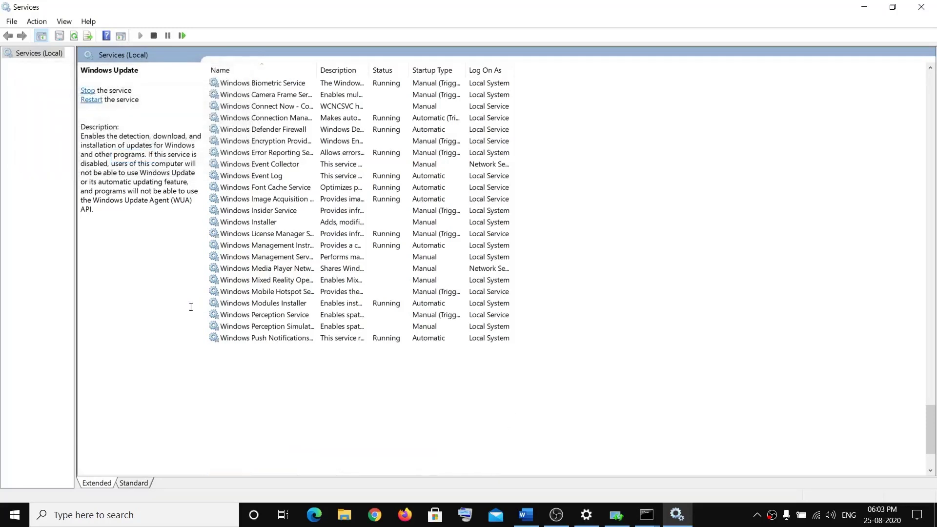
pyautogui.click(141, 515)
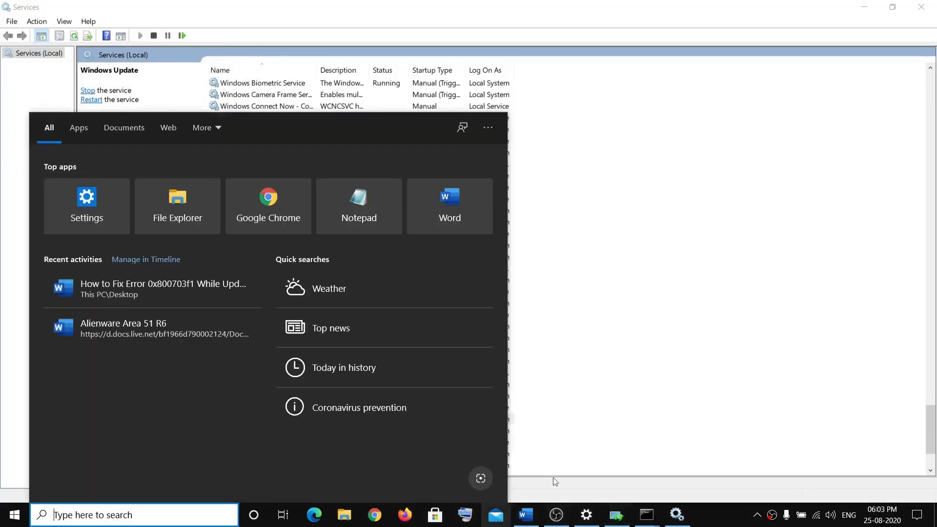
pyautogui.click(620, 414)
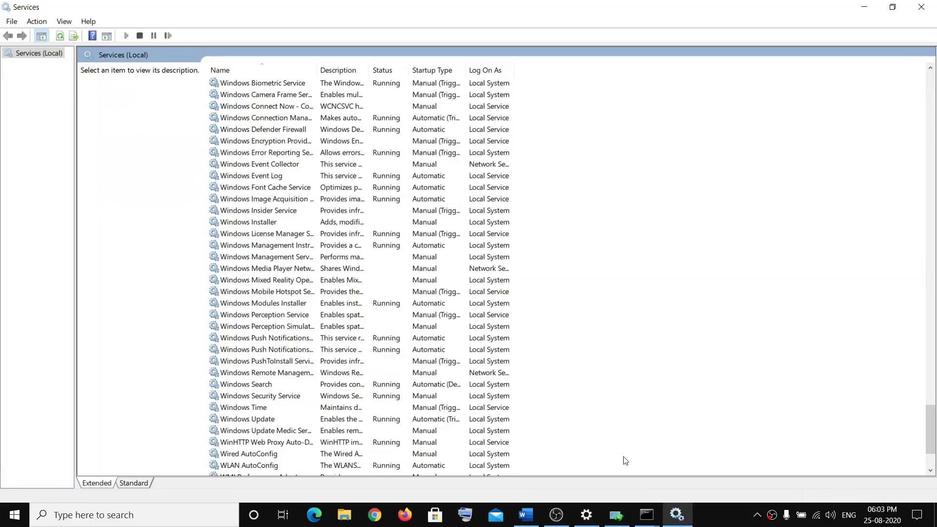
pyautogui.click(526, 516)
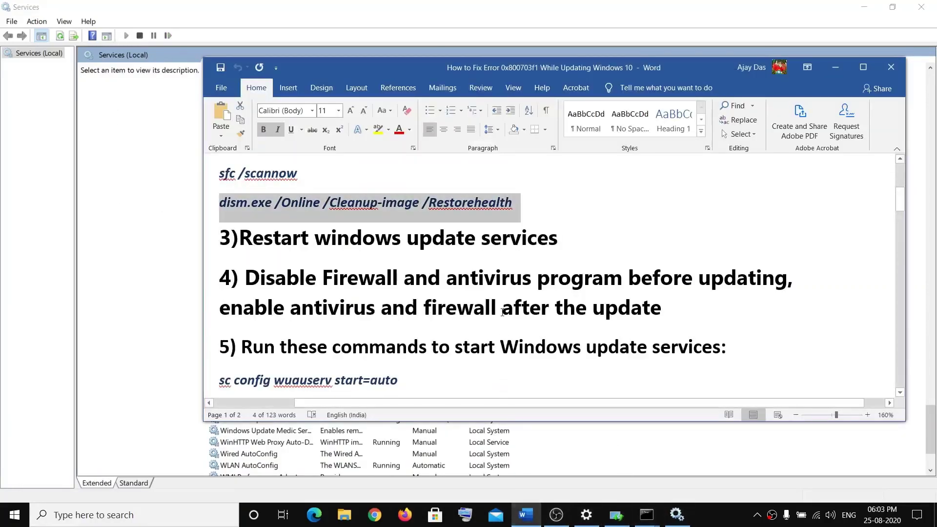
pyautogui.scroll(-2, 503, 312)
pyautogui.scroll(2, 481, 309)
pyautogui.click(162, 517)
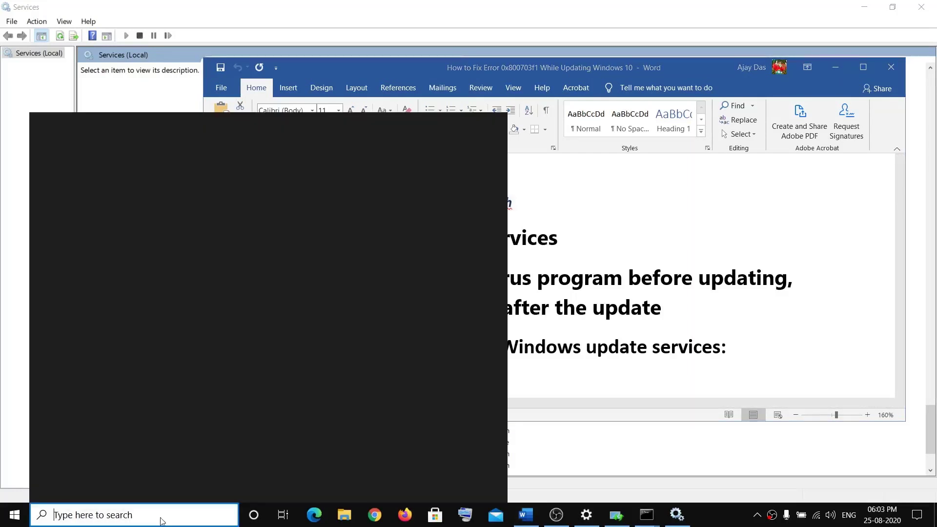
pyautogui.write('fire')
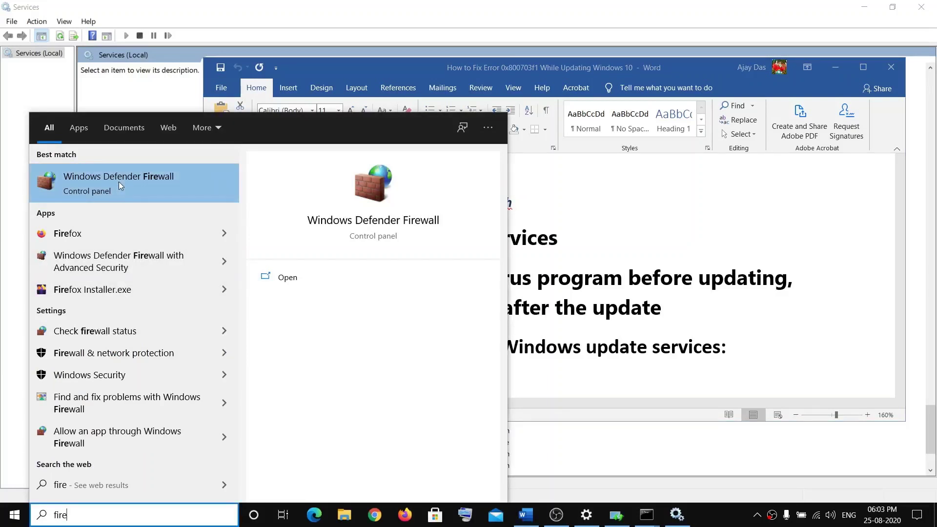
pyautogui.click(134, 183)
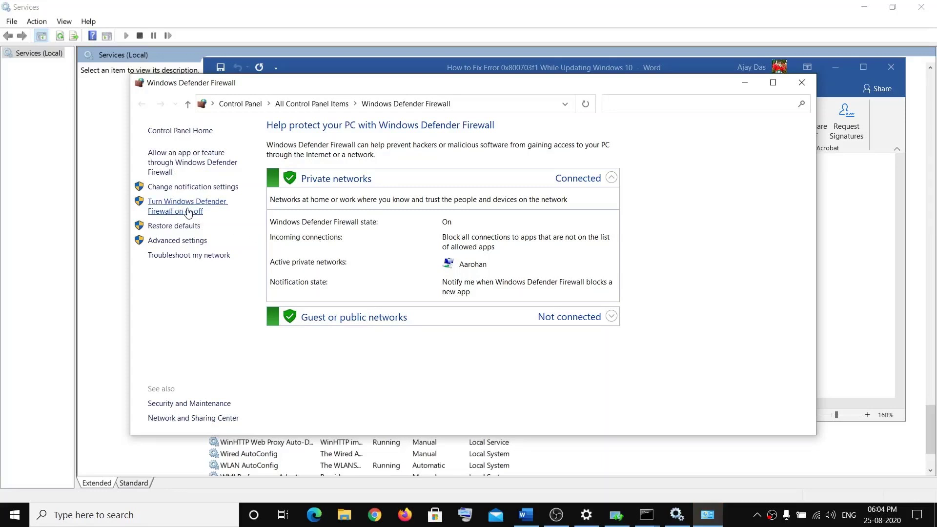
pyautogui.click(180, 214)
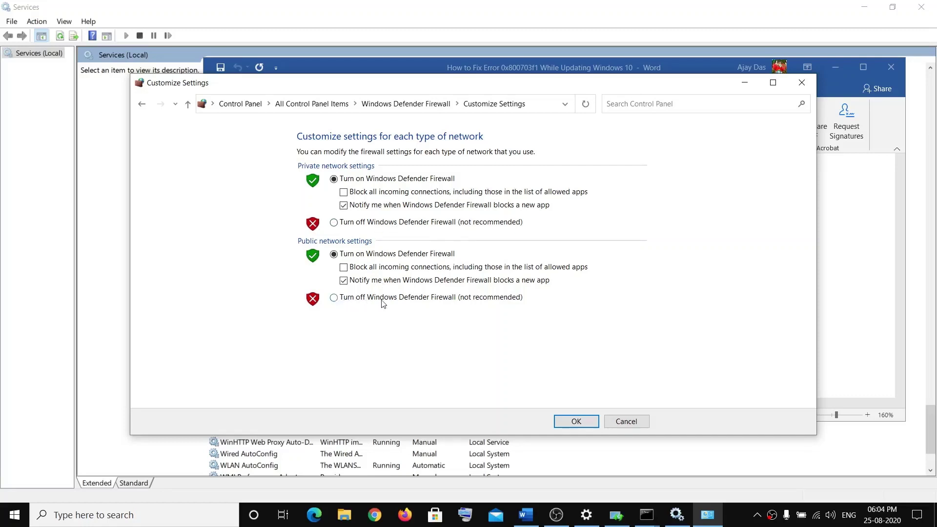
pyautogui.click(802, 82)
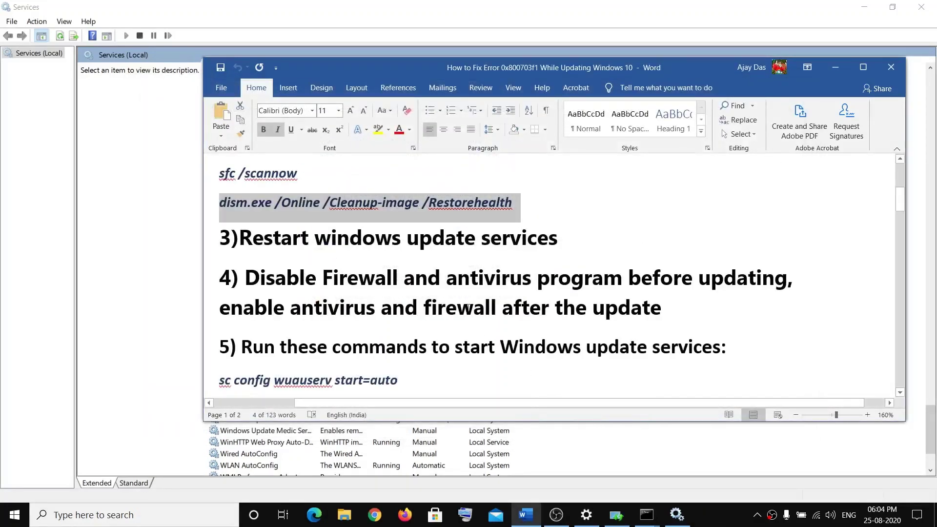
# Close the troubleshooters window, reopen Settings home, and go to Update & Security
pyautogui.click(14, 515)
pyautogui.click(14, 460)
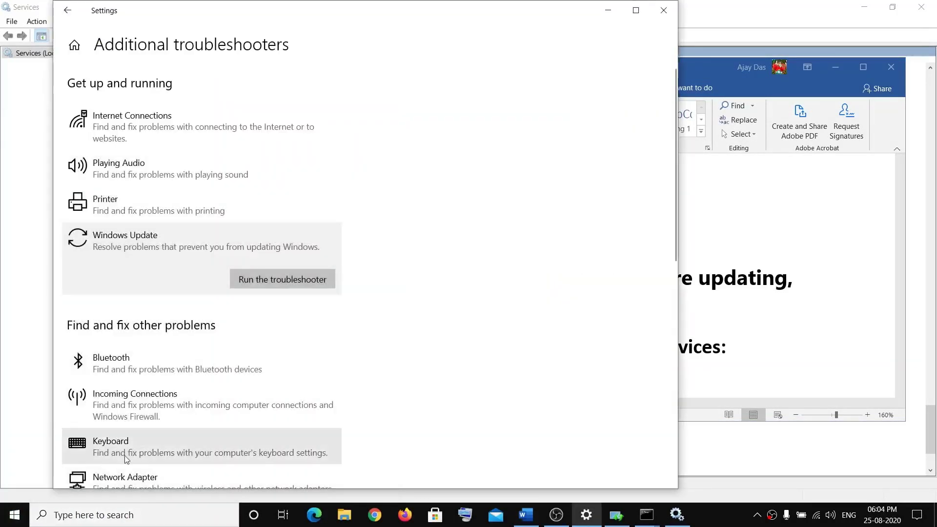
pyautogui.click(664, 10)
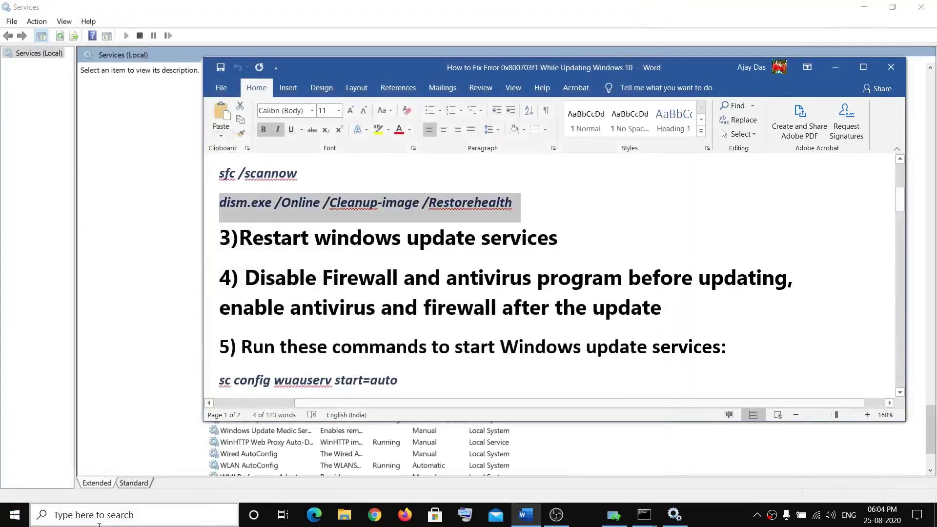
pyautogui.click(14, 515)
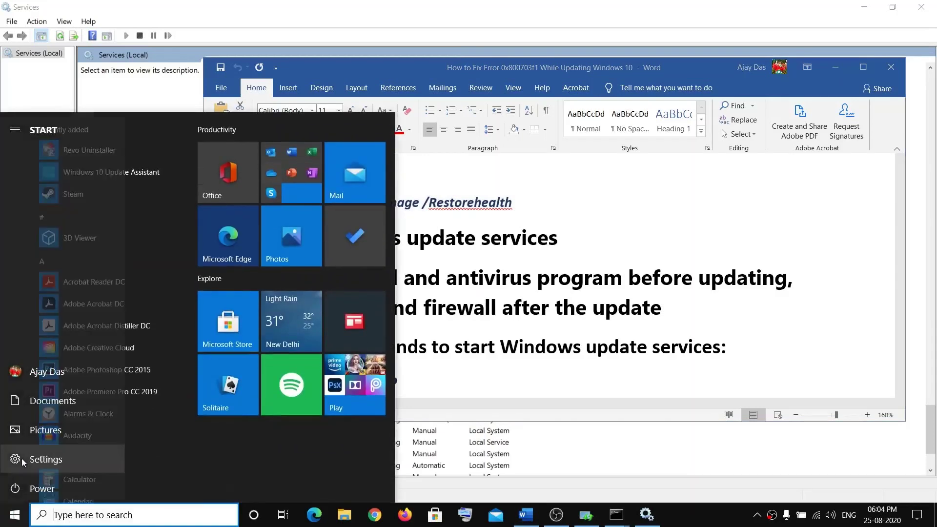
pyautogui.click(22, 458)
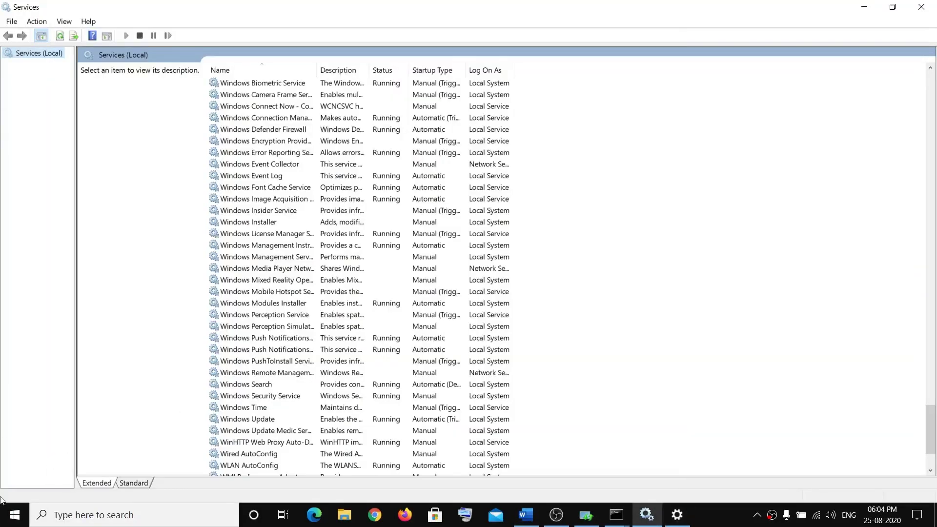
pyautogui.click(14, 515)
pyautogui.click(21, 461)
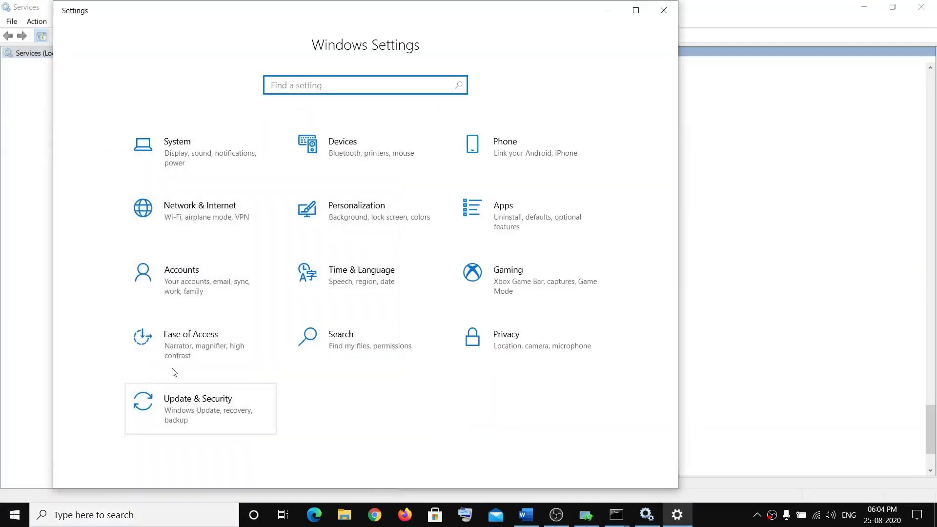
pyautogui.click(198, 410)
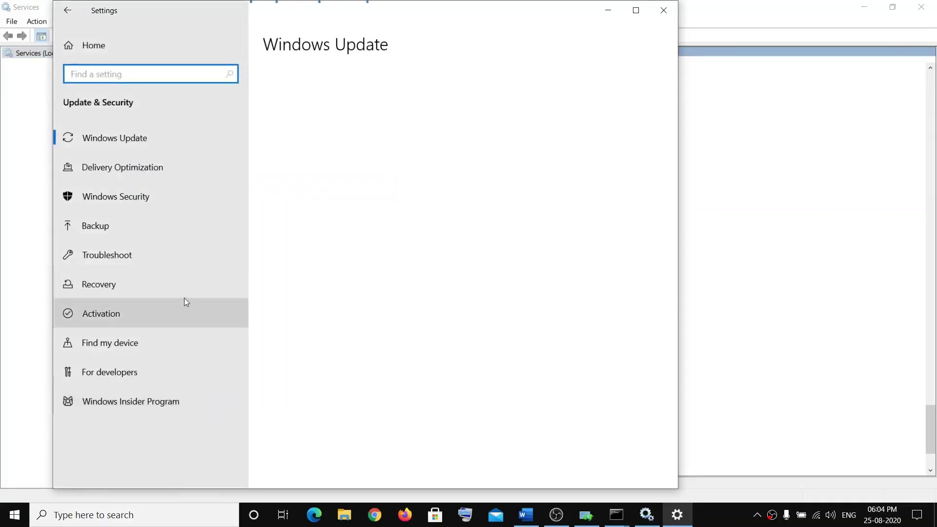
# Open Windows Security's Virus & threat protection settings and toggle Real-time protection
pyautogui.click(124, 195)
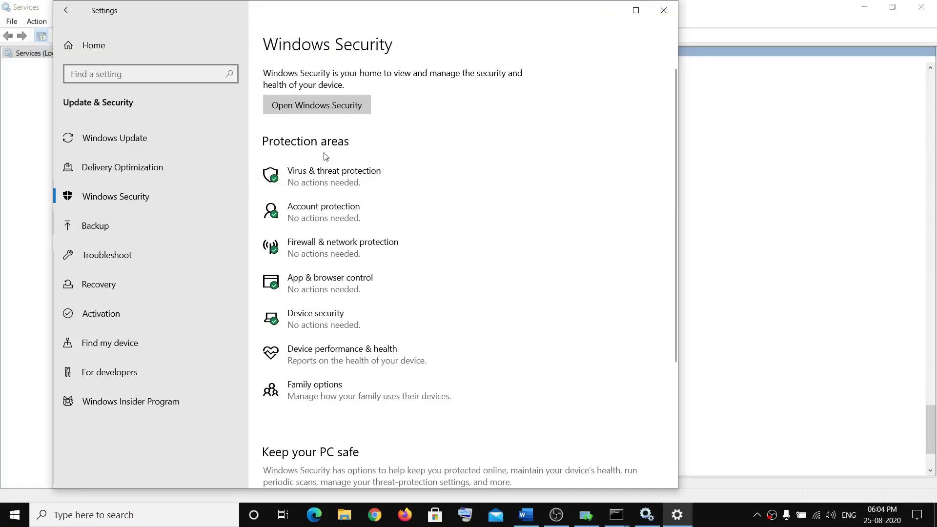
pyautogui.click(323, 106)
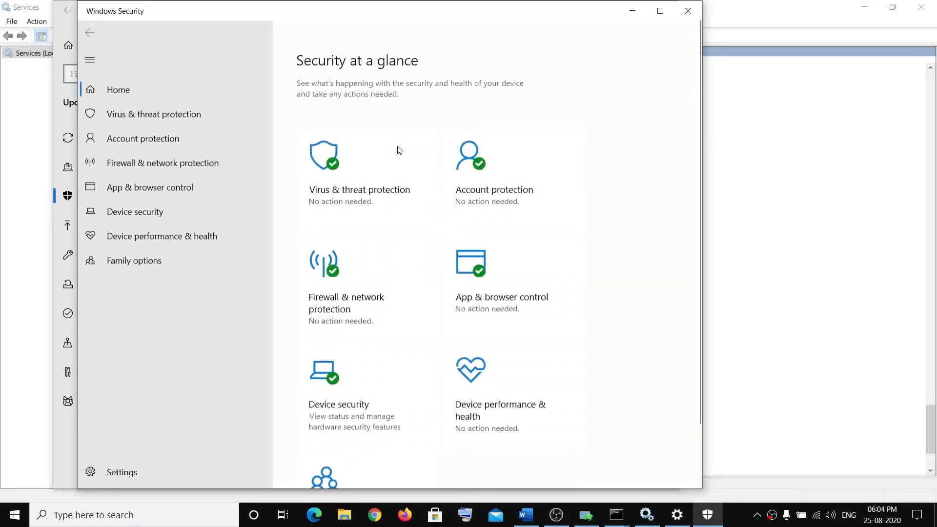
pyautogui.click(343, 202)
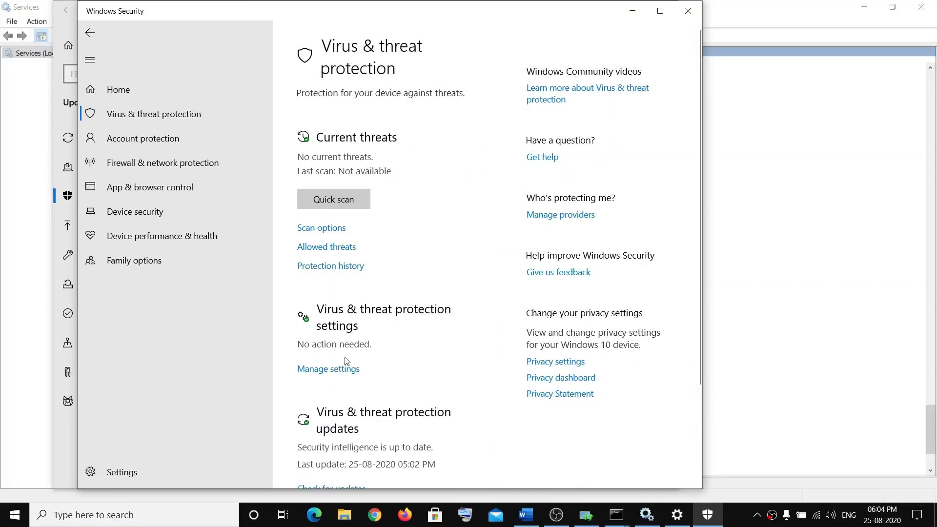
pyautogui.click(334, 374)
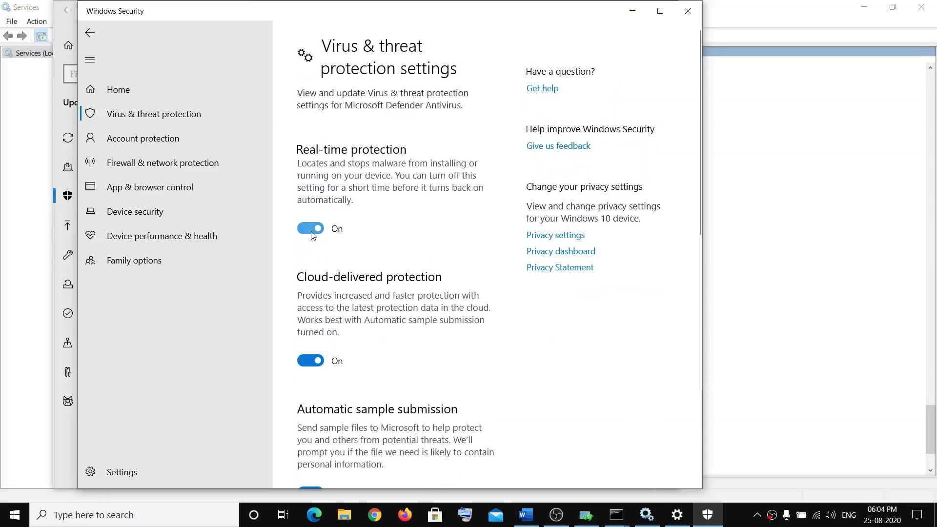
pyautogui.click(303, 231)
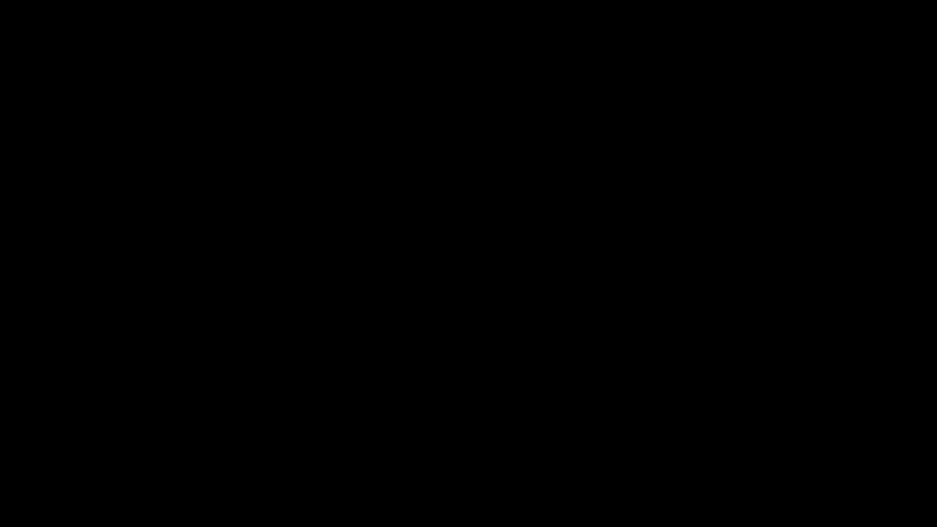
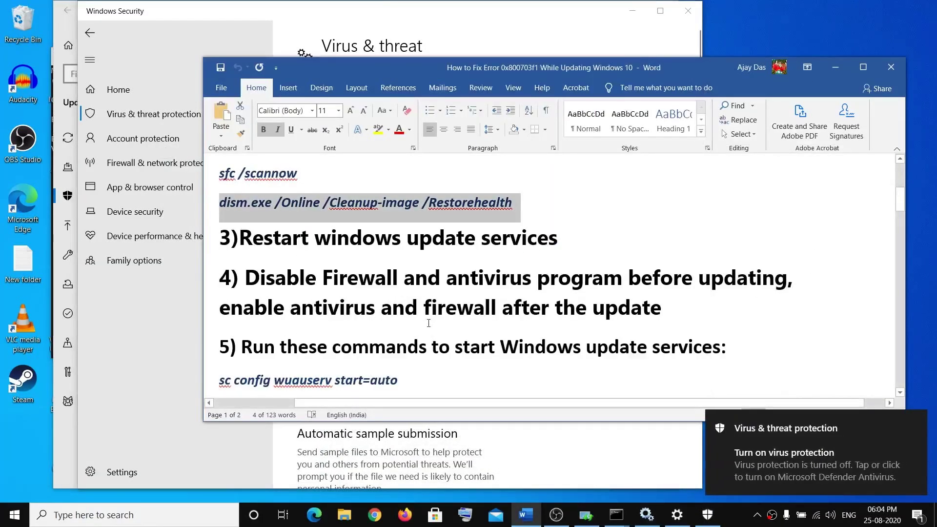
# Deselect the dism.exe line in Word and scroll down to section 5's sc config commands
pyautogui.click(360, 326)
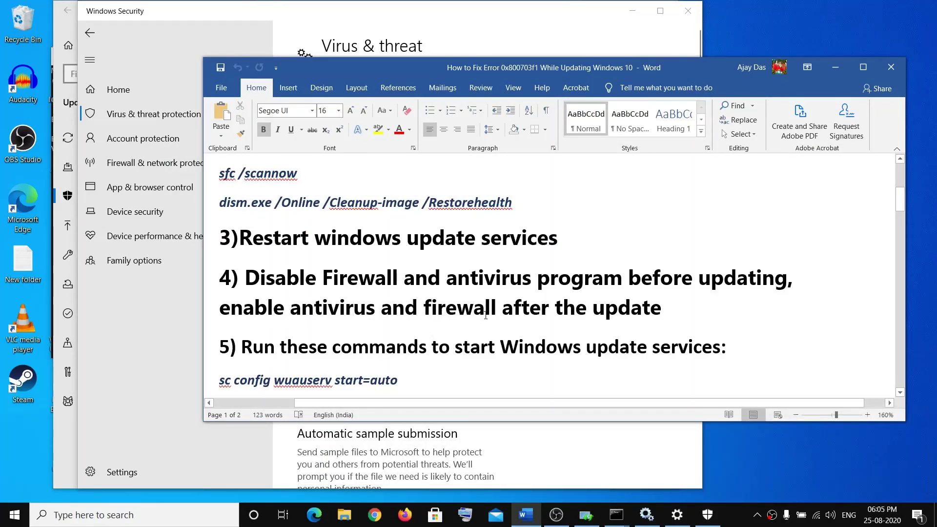
pyautogui.scroll(-2, 486, 315)
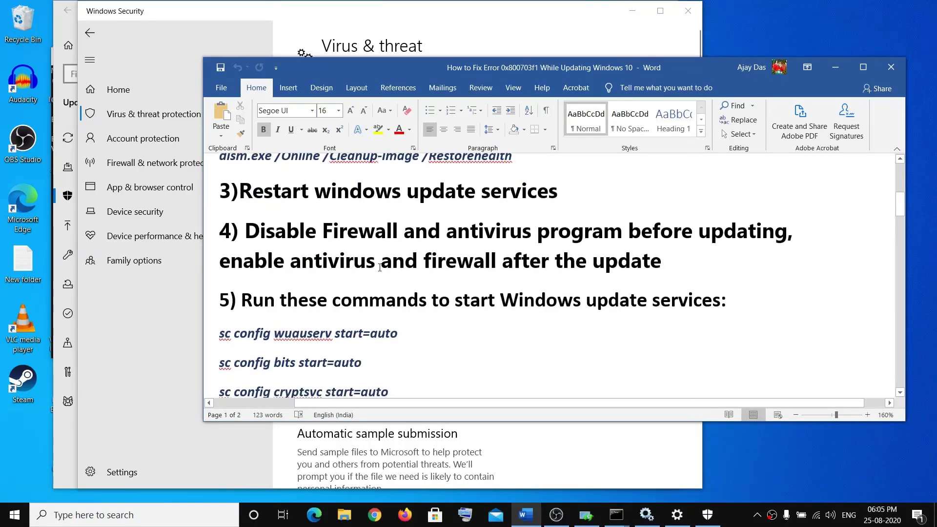
pyautogui.scroll(-2, 486, 315)
pyautogui.scroll(-2, 486, 315)
pyautogui.scroll(-2, 486, 315)
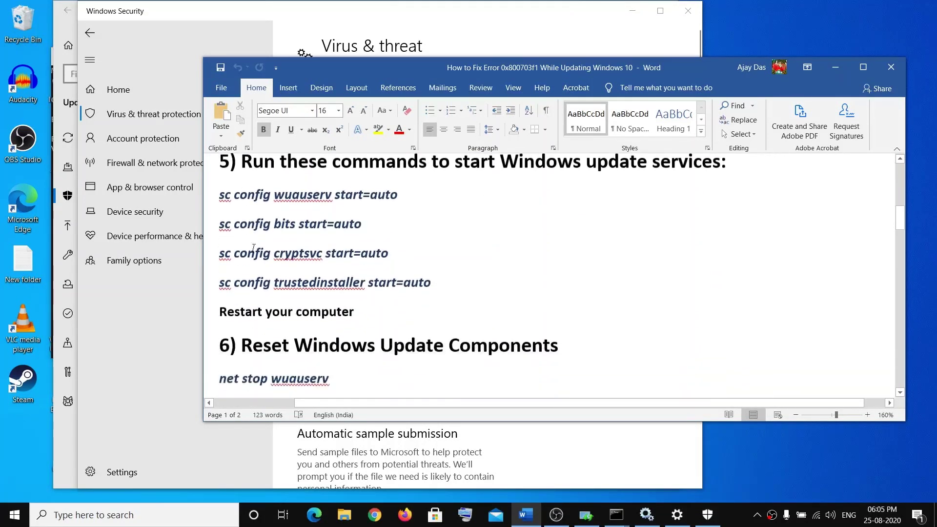
pyautogui.click(201, 505)
# Search for 'cmd' and run Command Prompt as administrator
pyautogui.write('cmd')
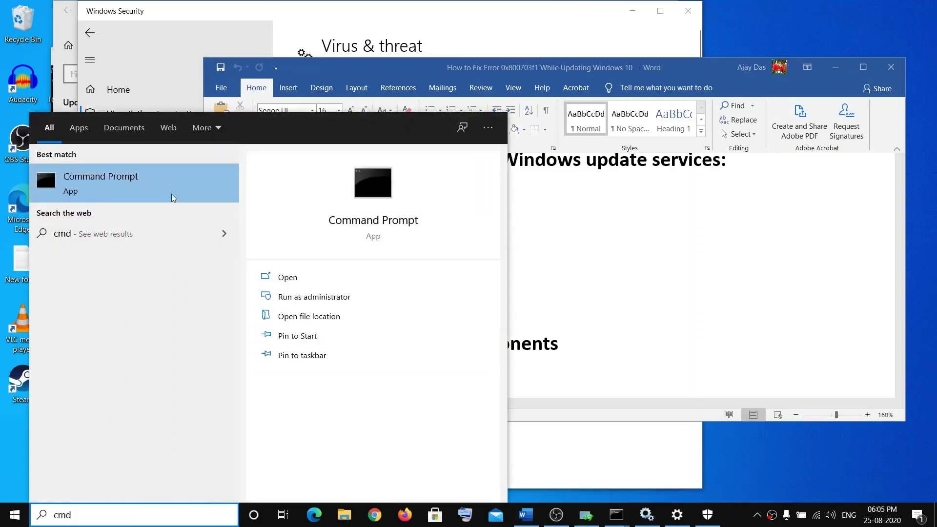
pyautogui.rightClick(183, 185)
pyautogui.click(195, 193)
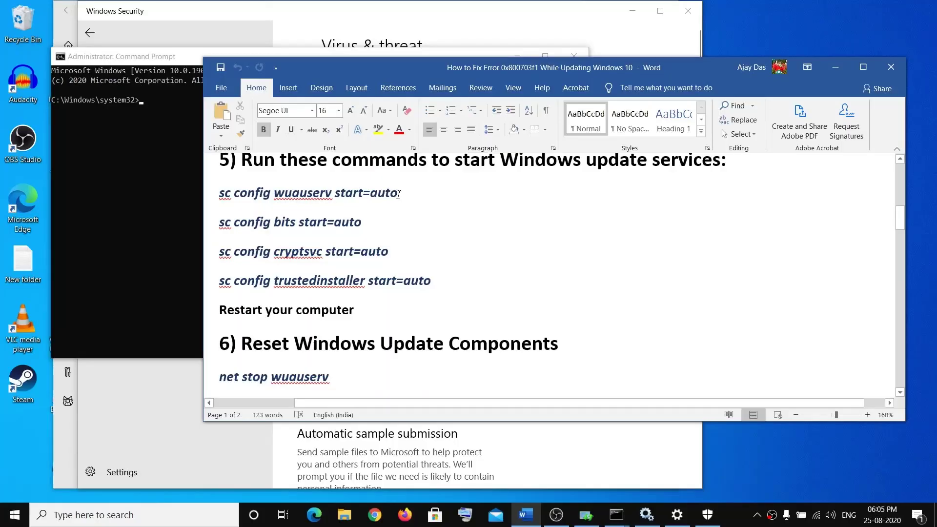
# Copy 'sc config wuauserv start=auto' from Word and run it in the admin console
pyautogui.moveTo(406, 195); pyautogui.dragTo(230, 190)
pyautogui.hotkey('ctrl', 'c')
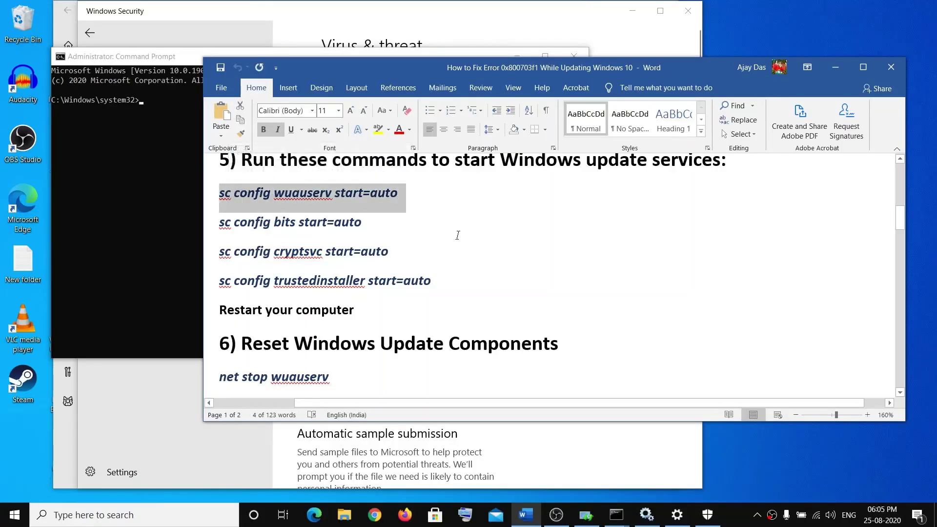
pyautogui.click(164, 149)
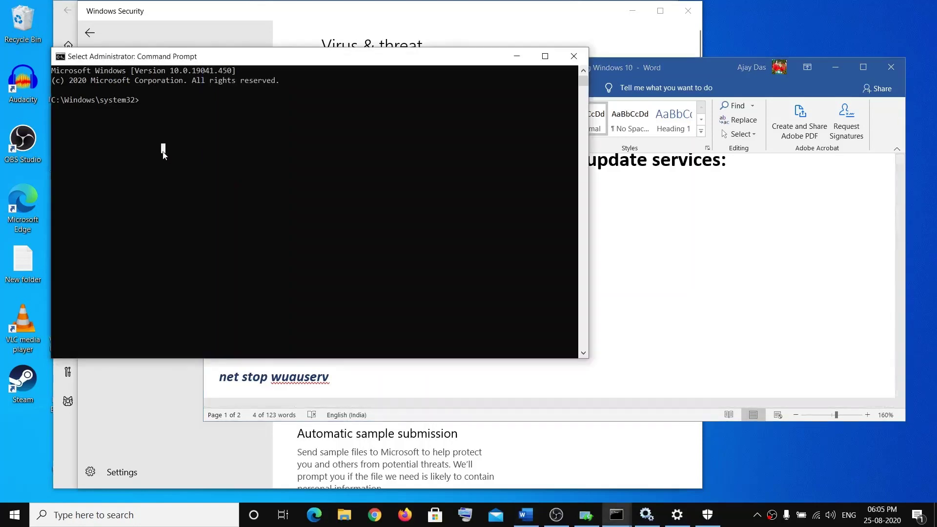
pyautogui.hotkey('ctrl', 'v')
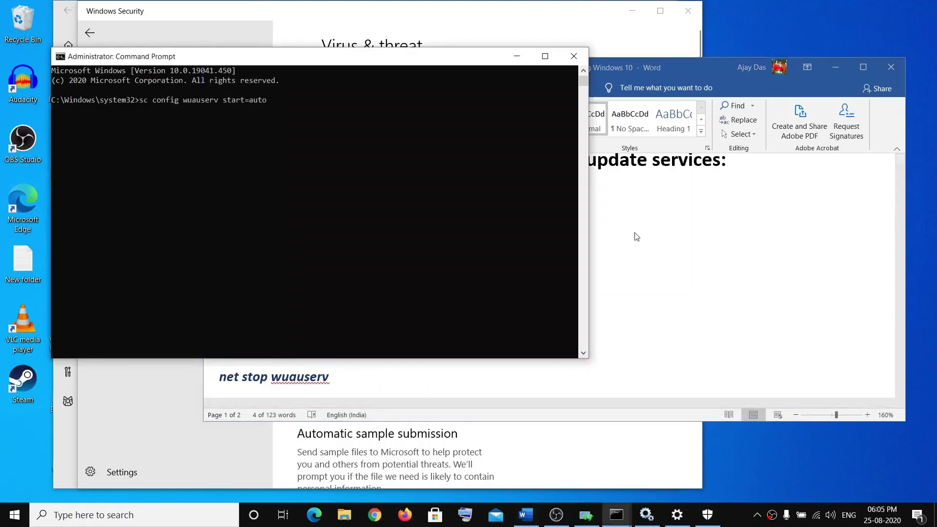
pyautogui.press('Return')
# Run 'sc config bits start=auto' in the admin console, pasted from Word
pyautogui.hotkey('alt', 'Tab')
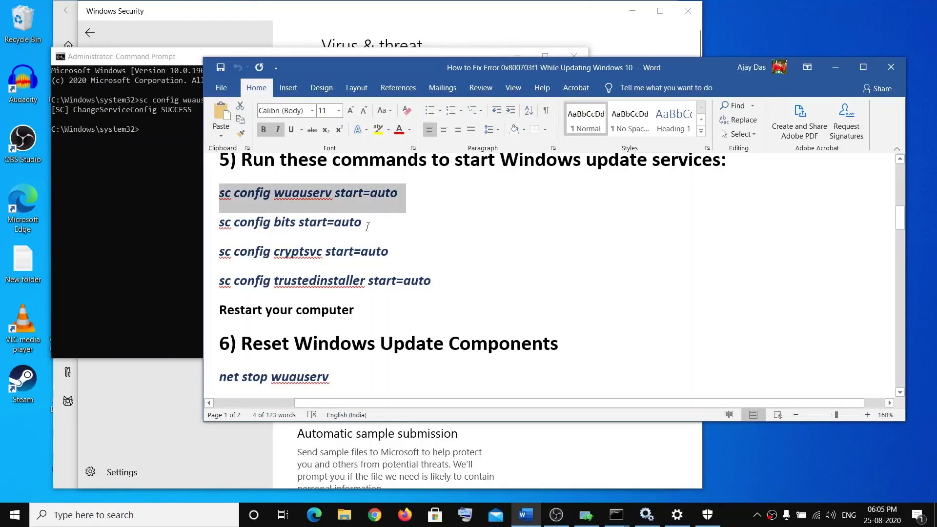
pyautogui.moveTo(367, 223); pyautogui.dragTo(230, 219)
pyautogui.hotkey('ctrl', 'c')
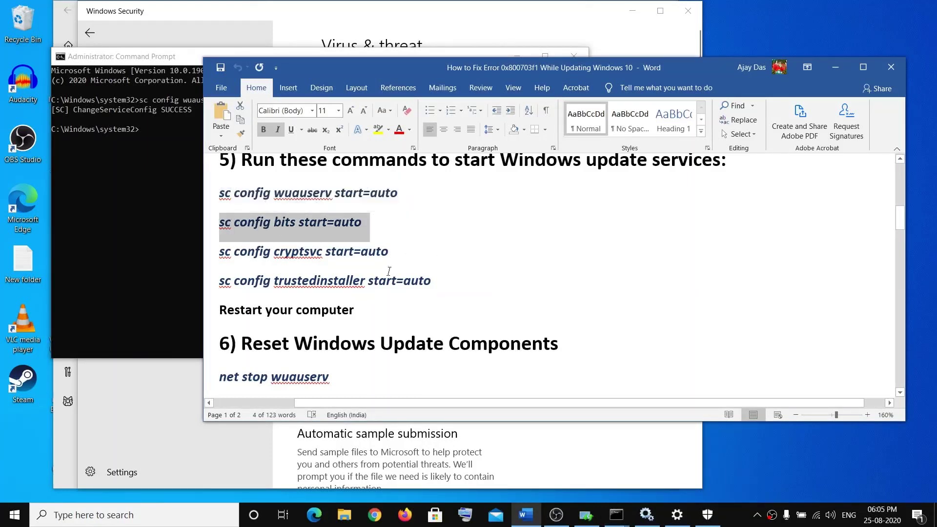
pyautogui.click(176, 236)
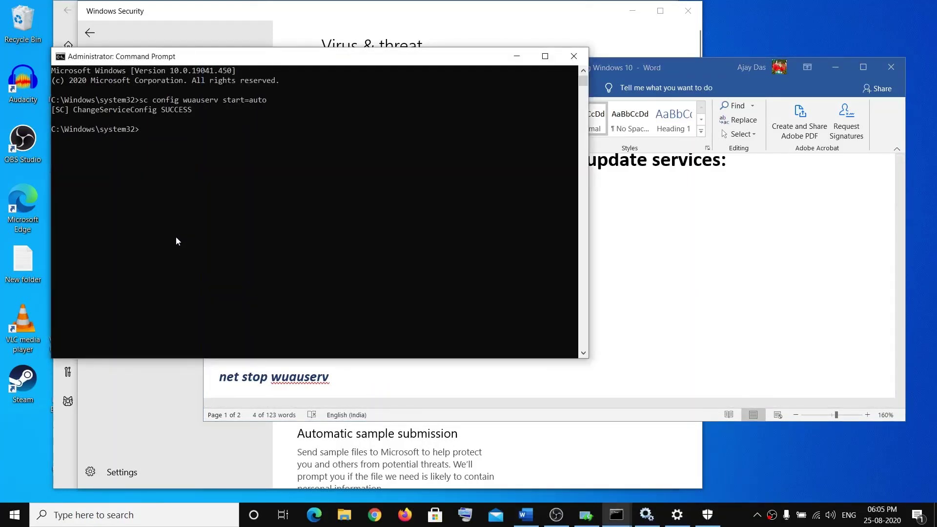
pyautogui.hotkey('ctrl', 'v')
pyautogui.press('Return')
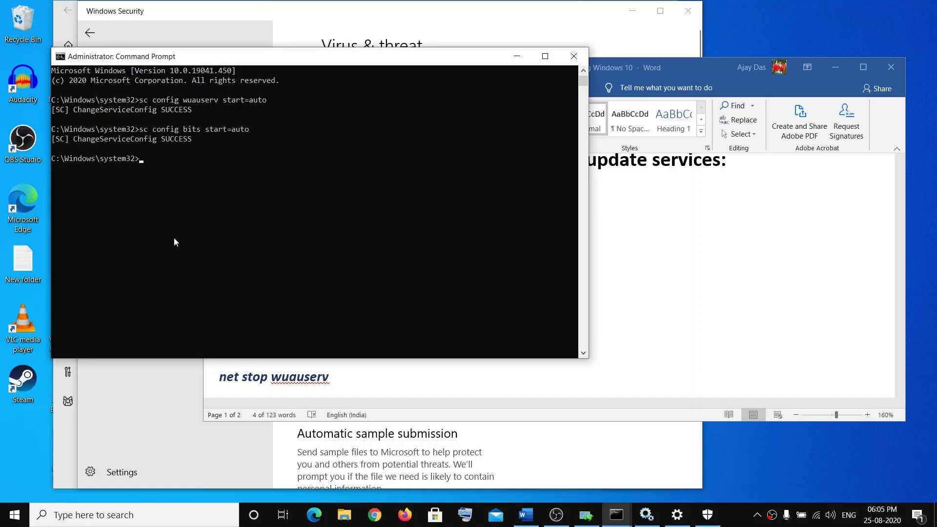
# Copy 'sc config cryptsvc start=auto' from Word and run it in the admin console
pyautogui.click(674, 248)
pyautogui.moveTo(396, 255); pyautogui.dragTo(214, 250)
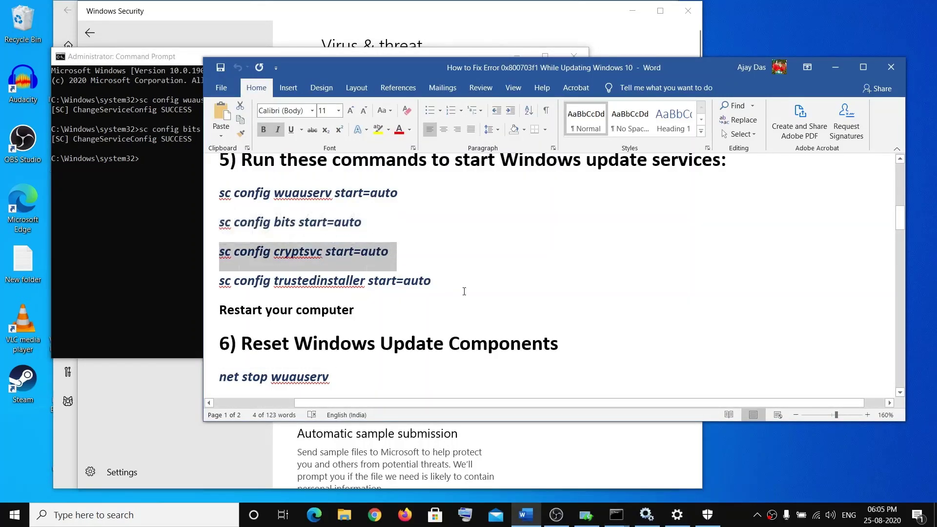
pyautogui.hotkey('ctrl', 'c')
pyautogui.hotkey('alt', 'Tab')
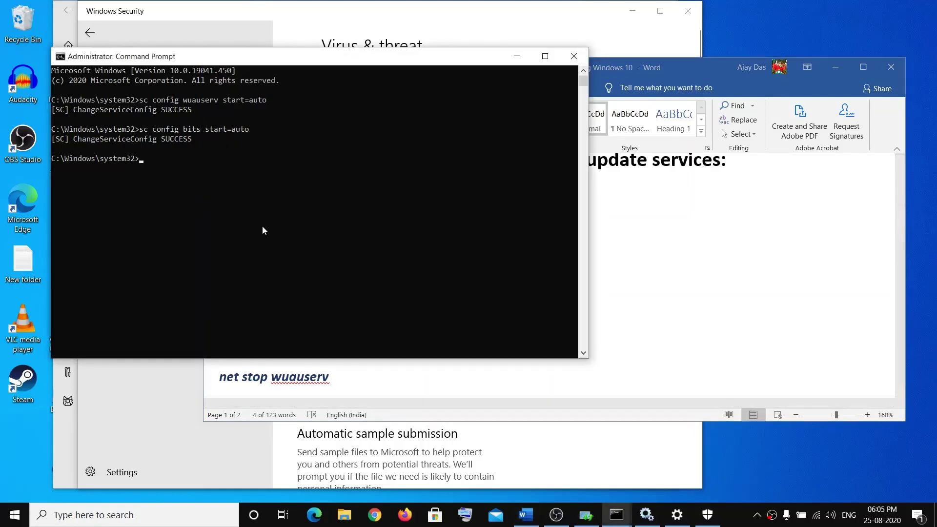
pyautogui.hotkey('ctrl', 'v')
pyautogui.press('Return')
# Paste and run 'sc config trustedinstaller start=auto' in the admin console
pyautogui.hotkey('alt', 'Tab')
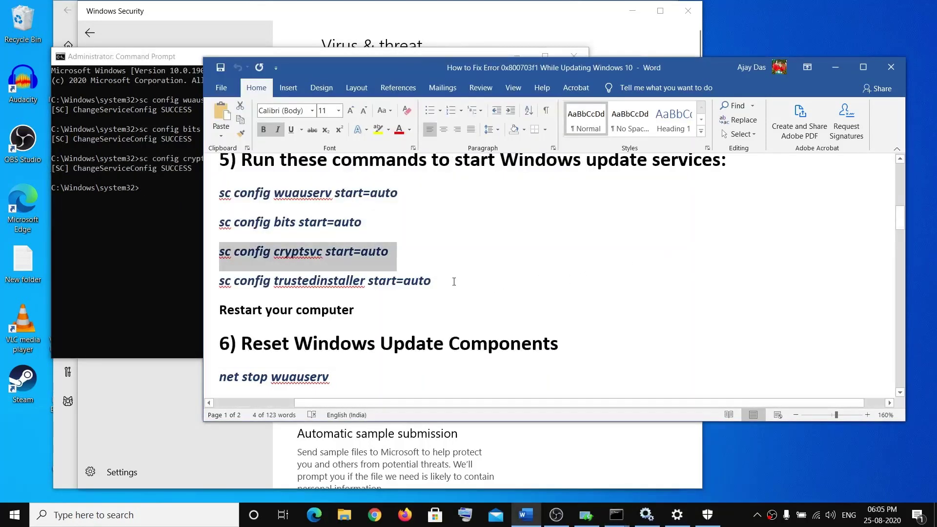
pyautogui.moveTo(437, 282); pyautogui.dragTo(223, 276)
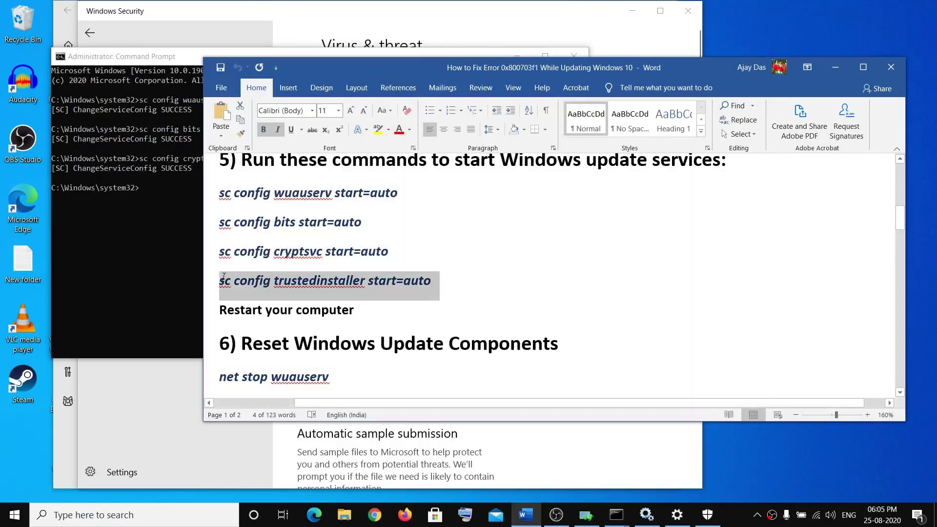
pyautogui.click(198, 235)
pyautogui.rightClick(198, 234)
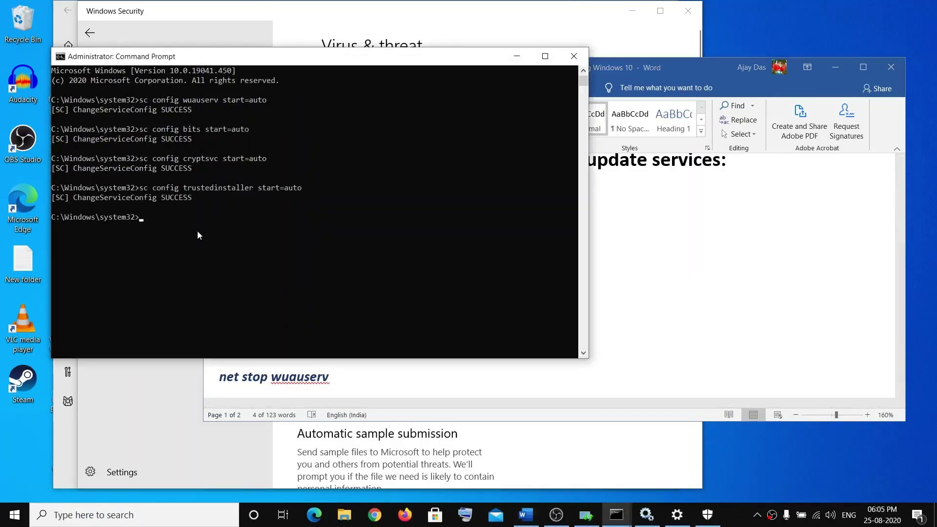
pyautogui.hotkey('alt', 'Tab')
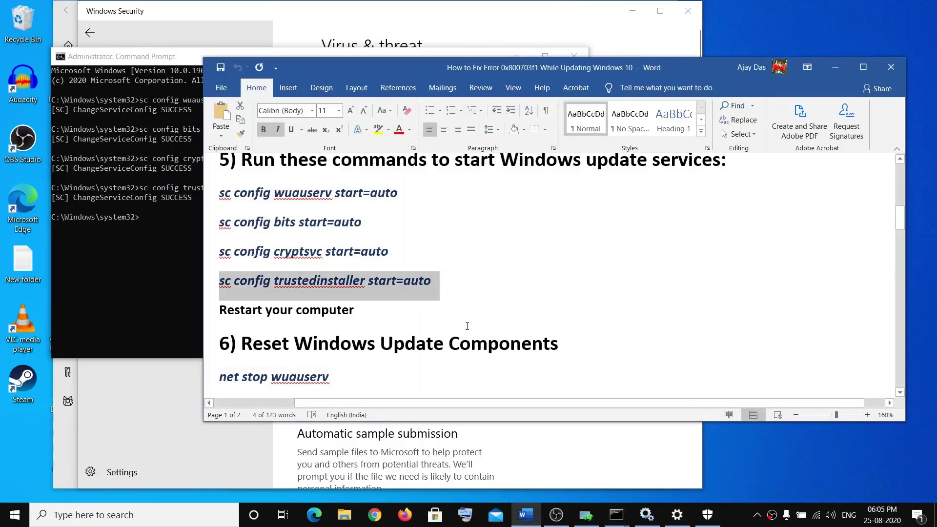